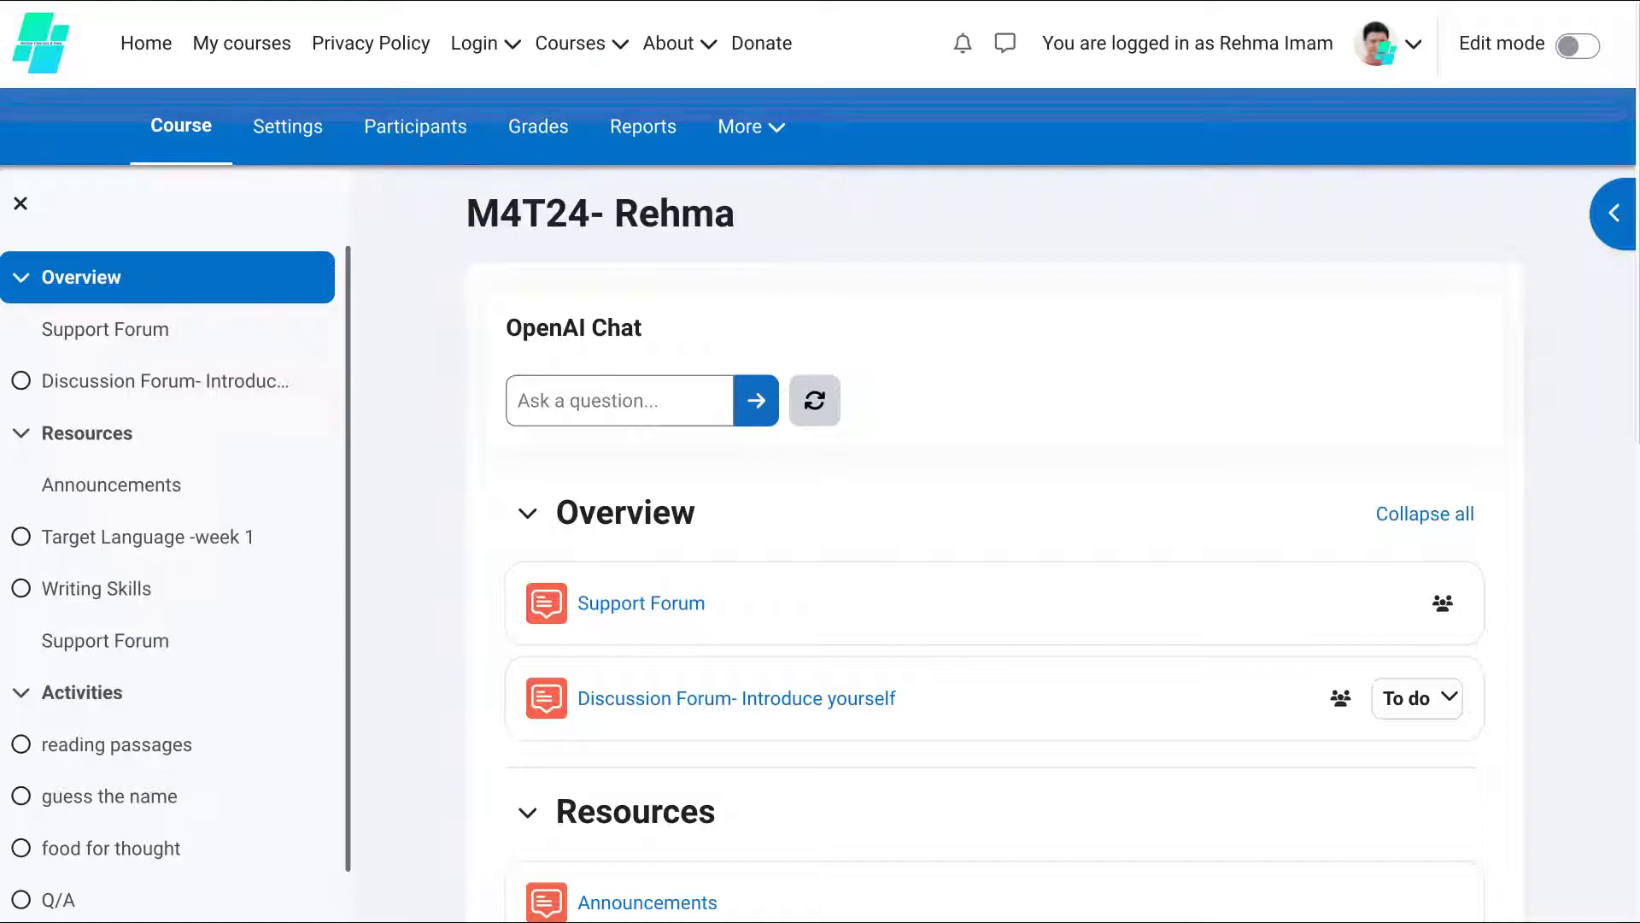
Open the course's Grader report and skip the 'Find students easily' tour
left_click(543, 143)
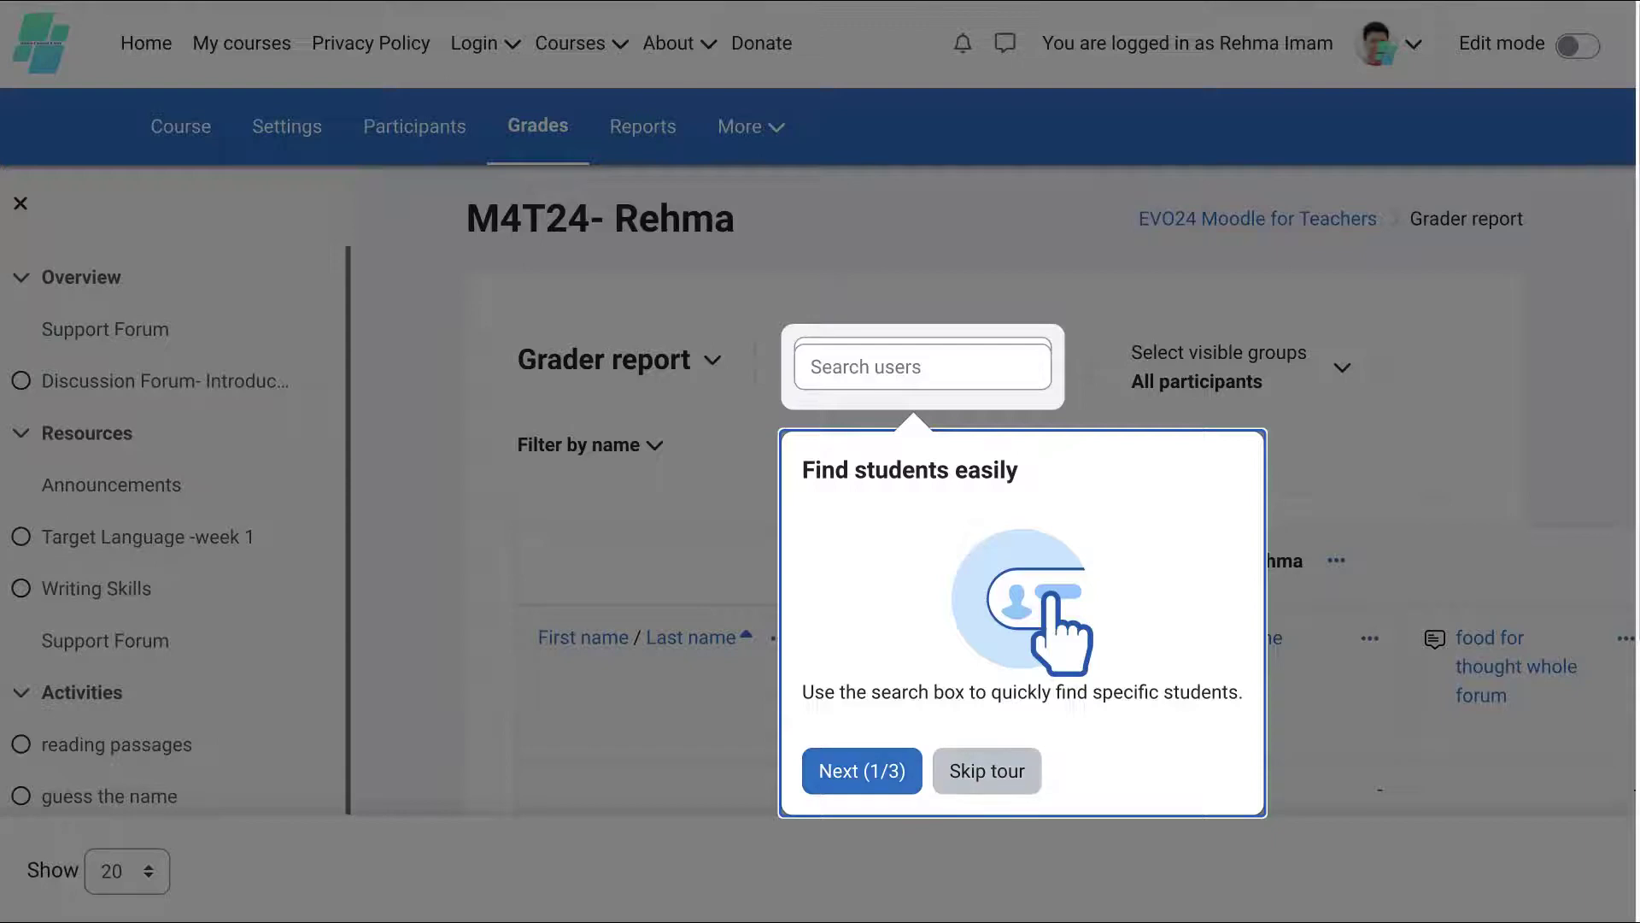
key("Escape")
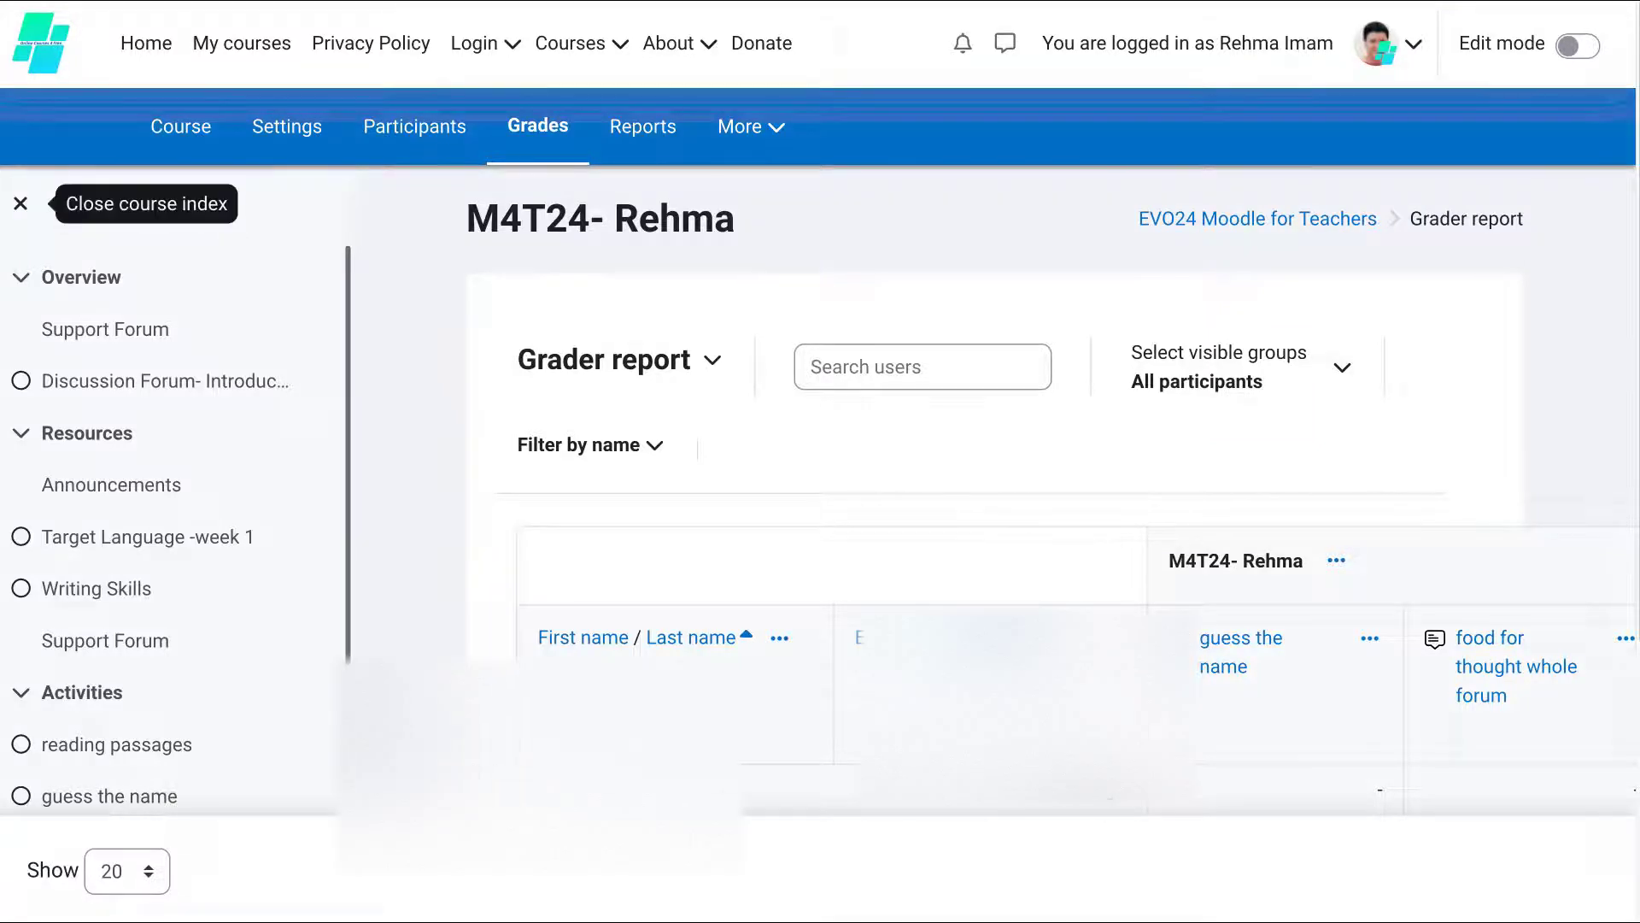
Hide the course index and browse the grade report list of reports and setup pages
left_click(21, 203)
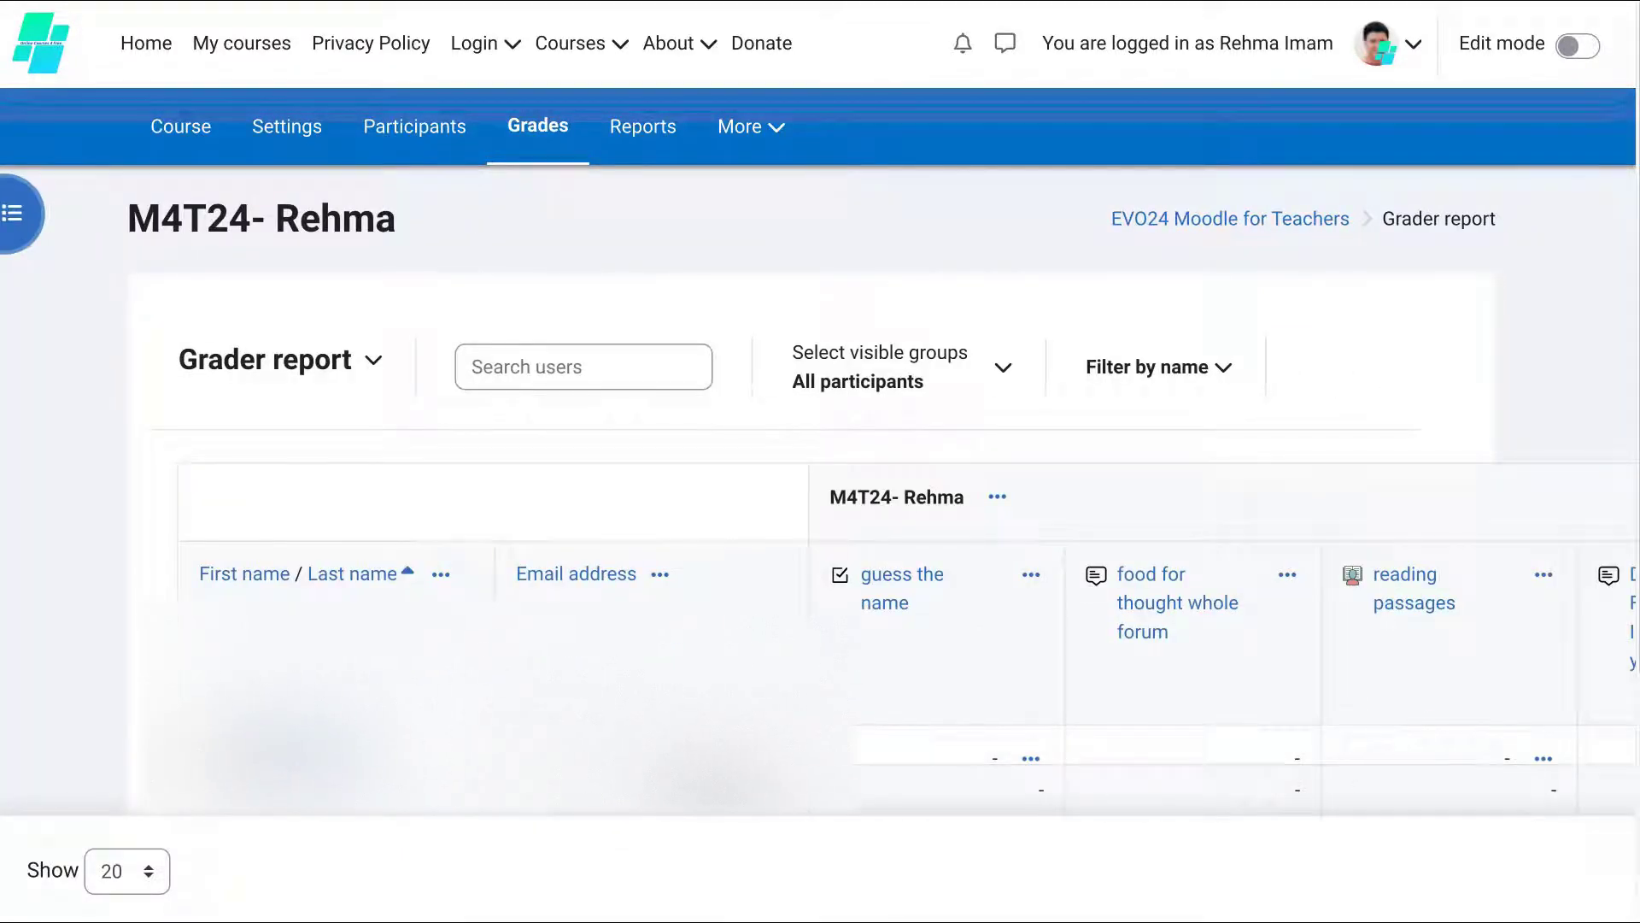
left_click(279, 359)
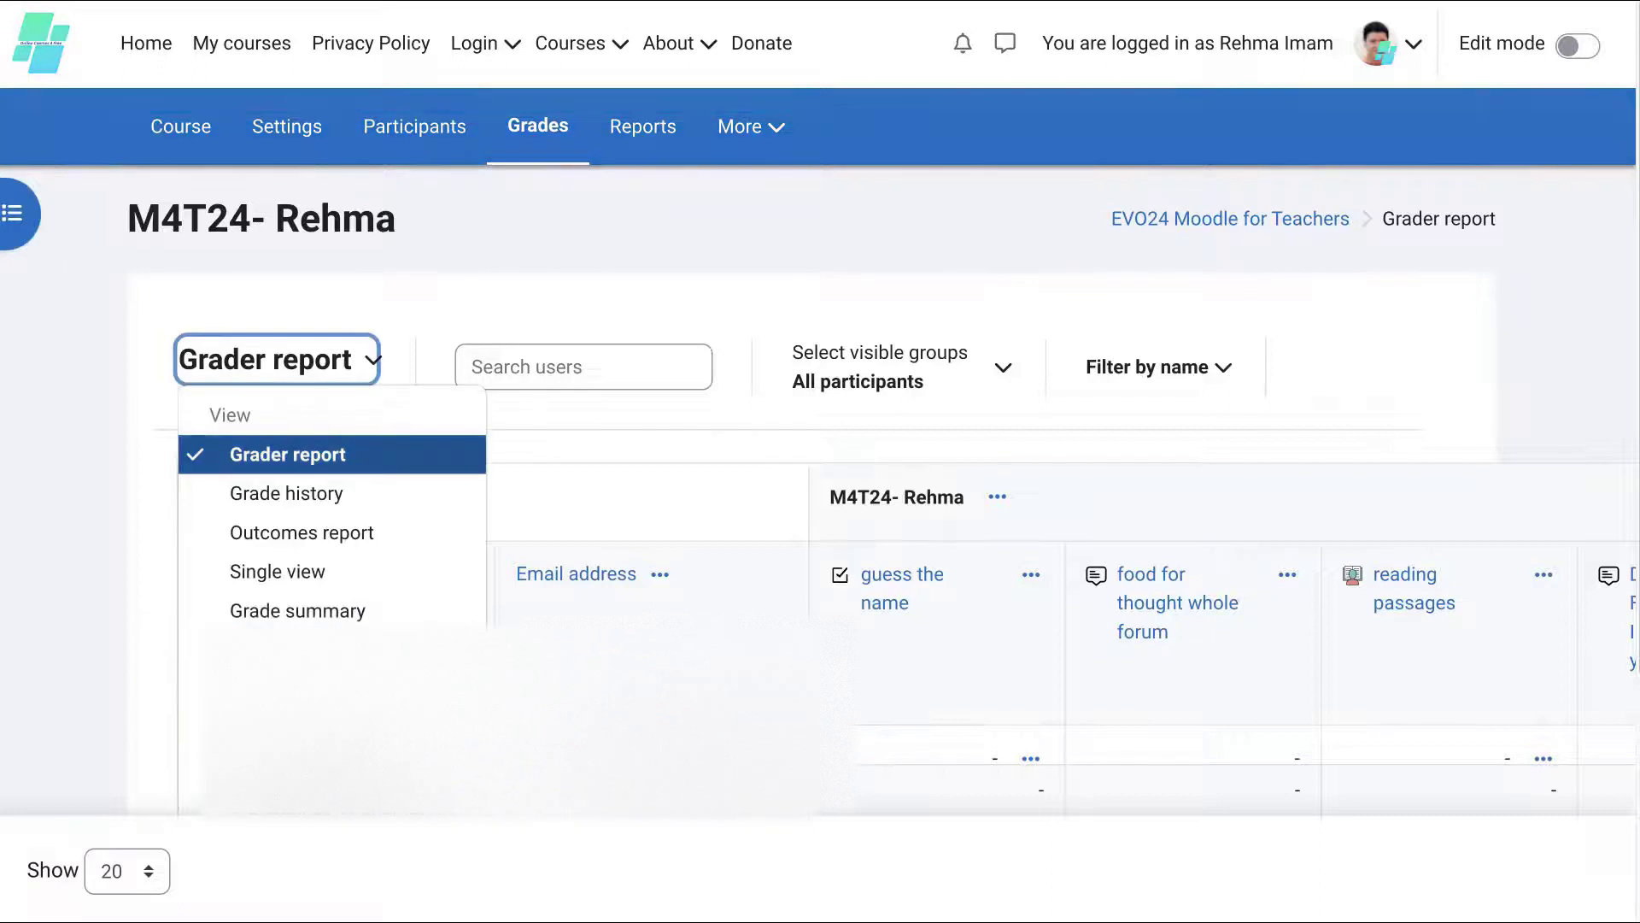
scroll(395, 462, "down", 1)
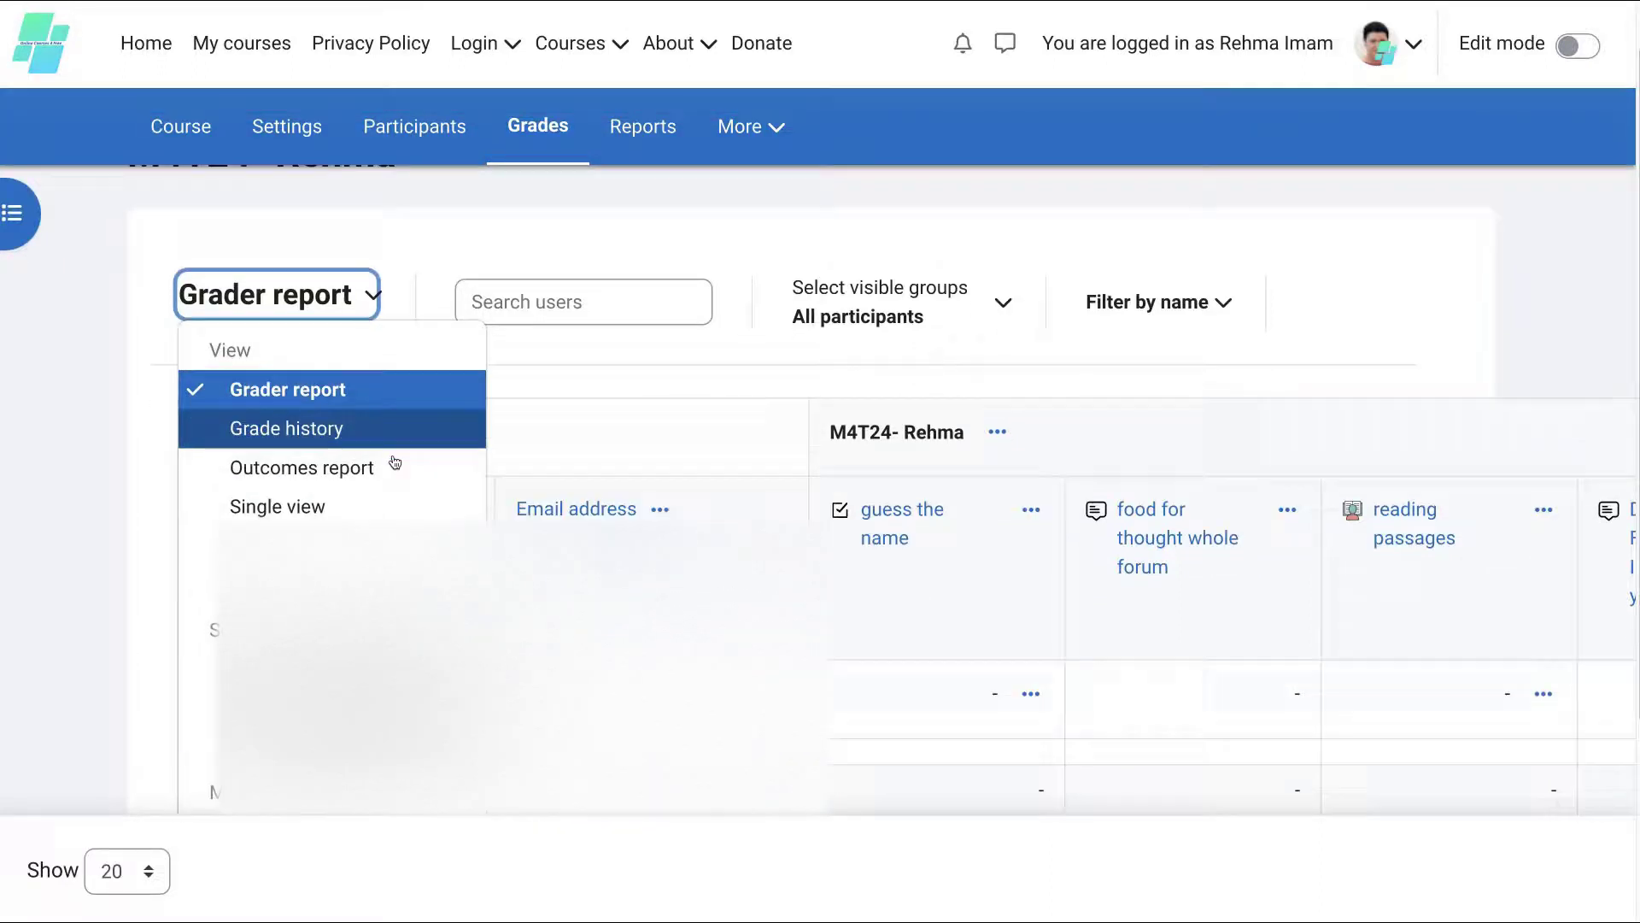
scroll(395, 462, "down", 1)
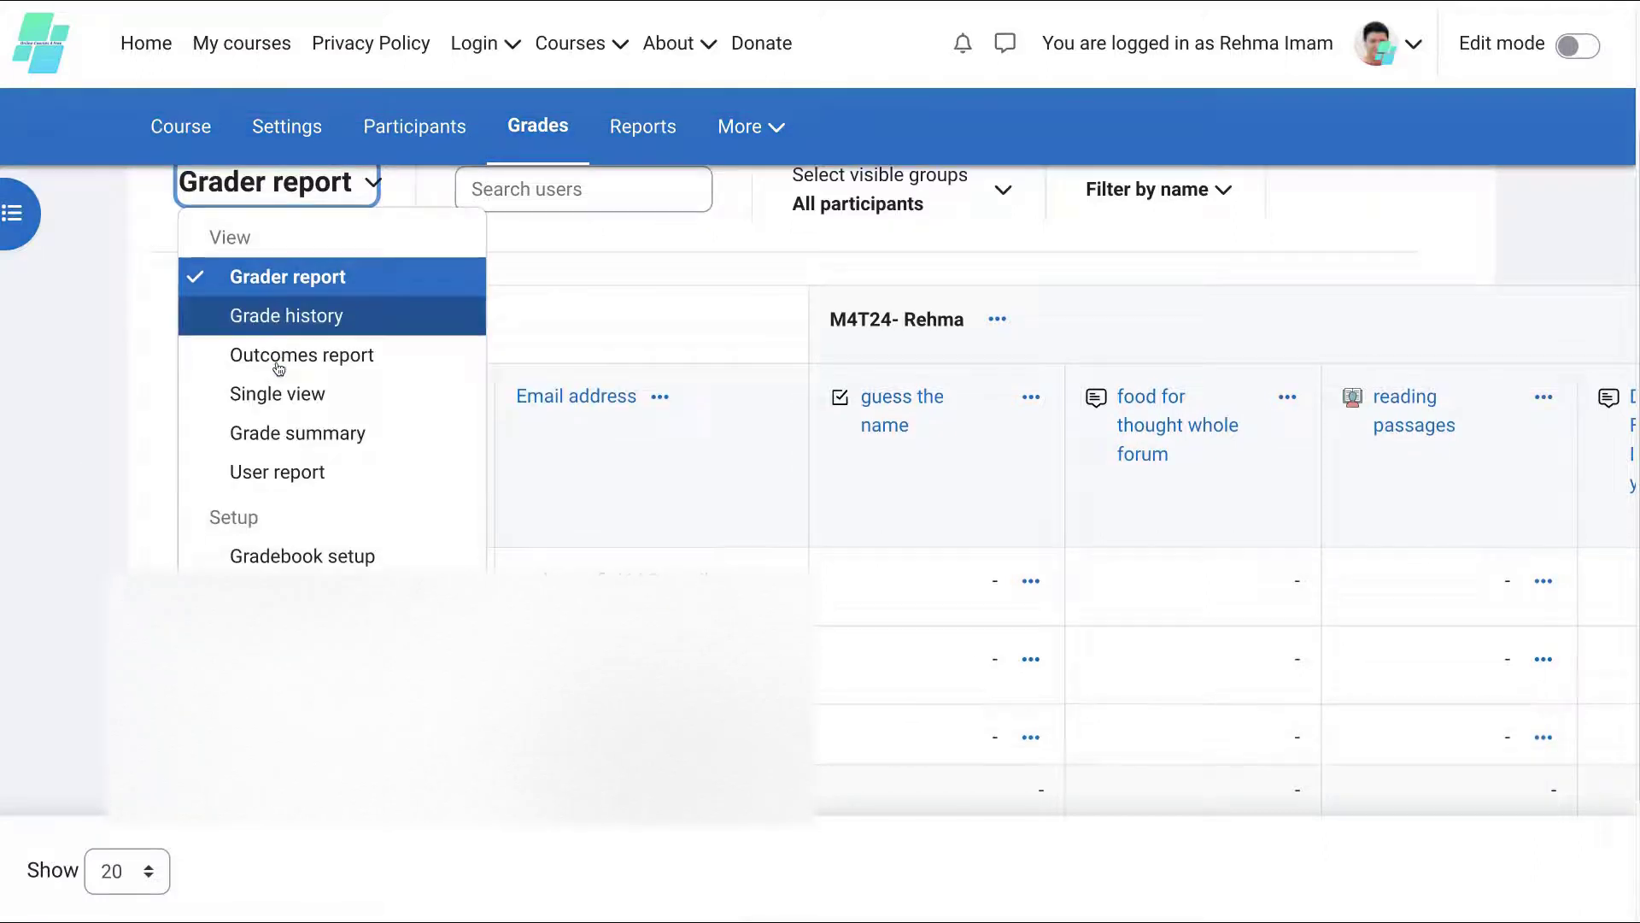
scroll(279, 373, "down", 1)
Visit the Outcomes report, then switch to the Single view report
left_click(294, 346)
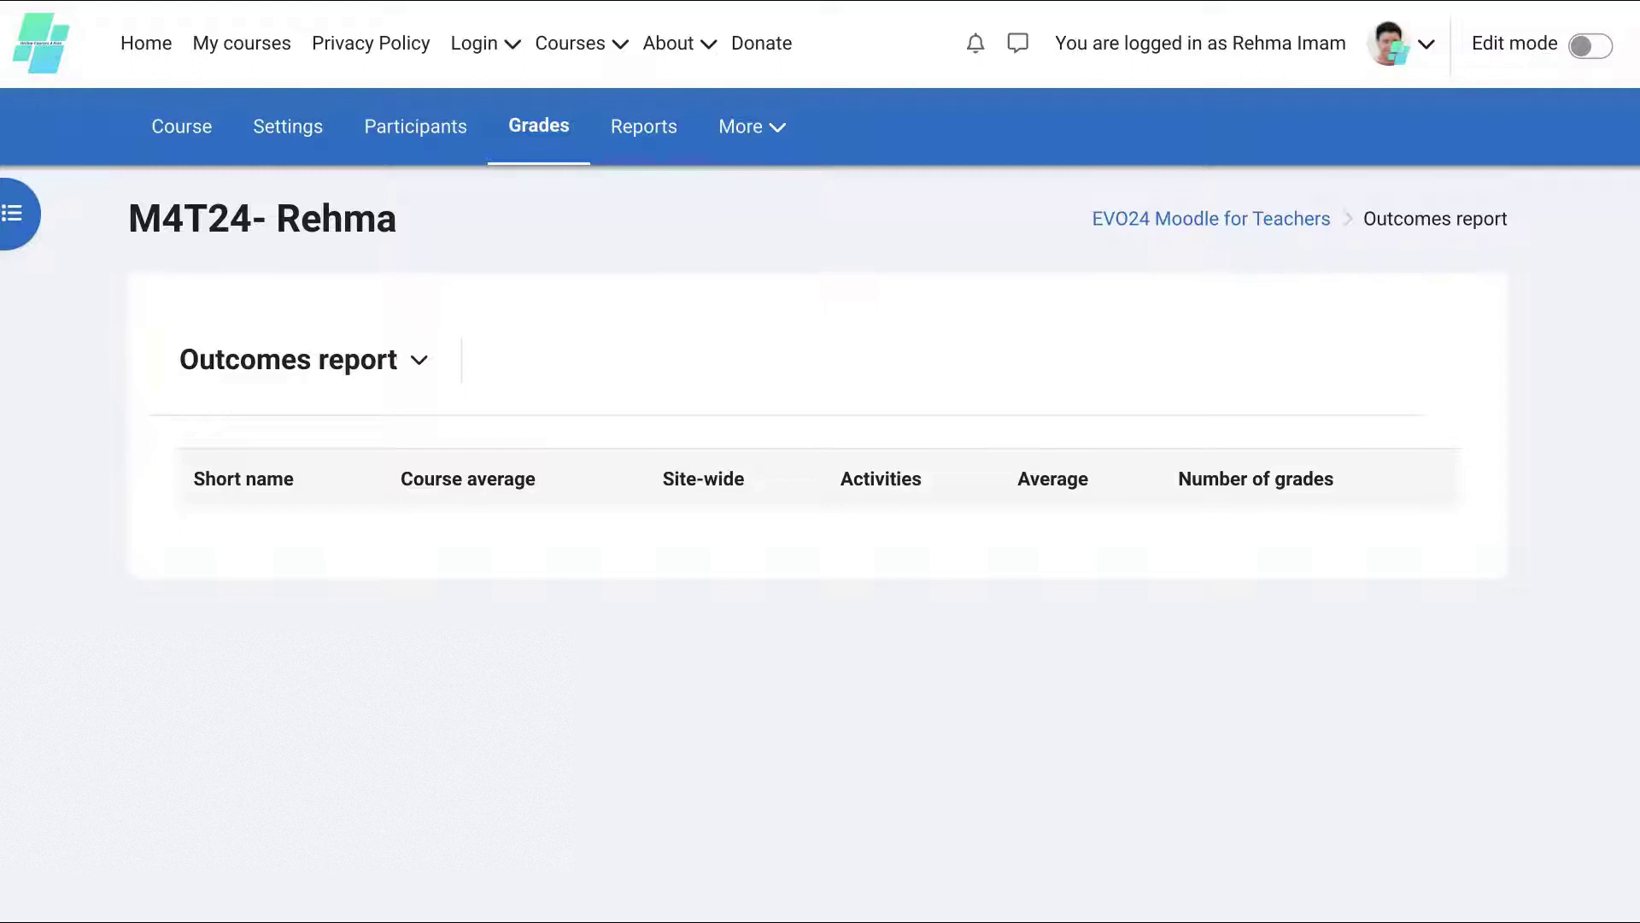
left_click(418, 363)
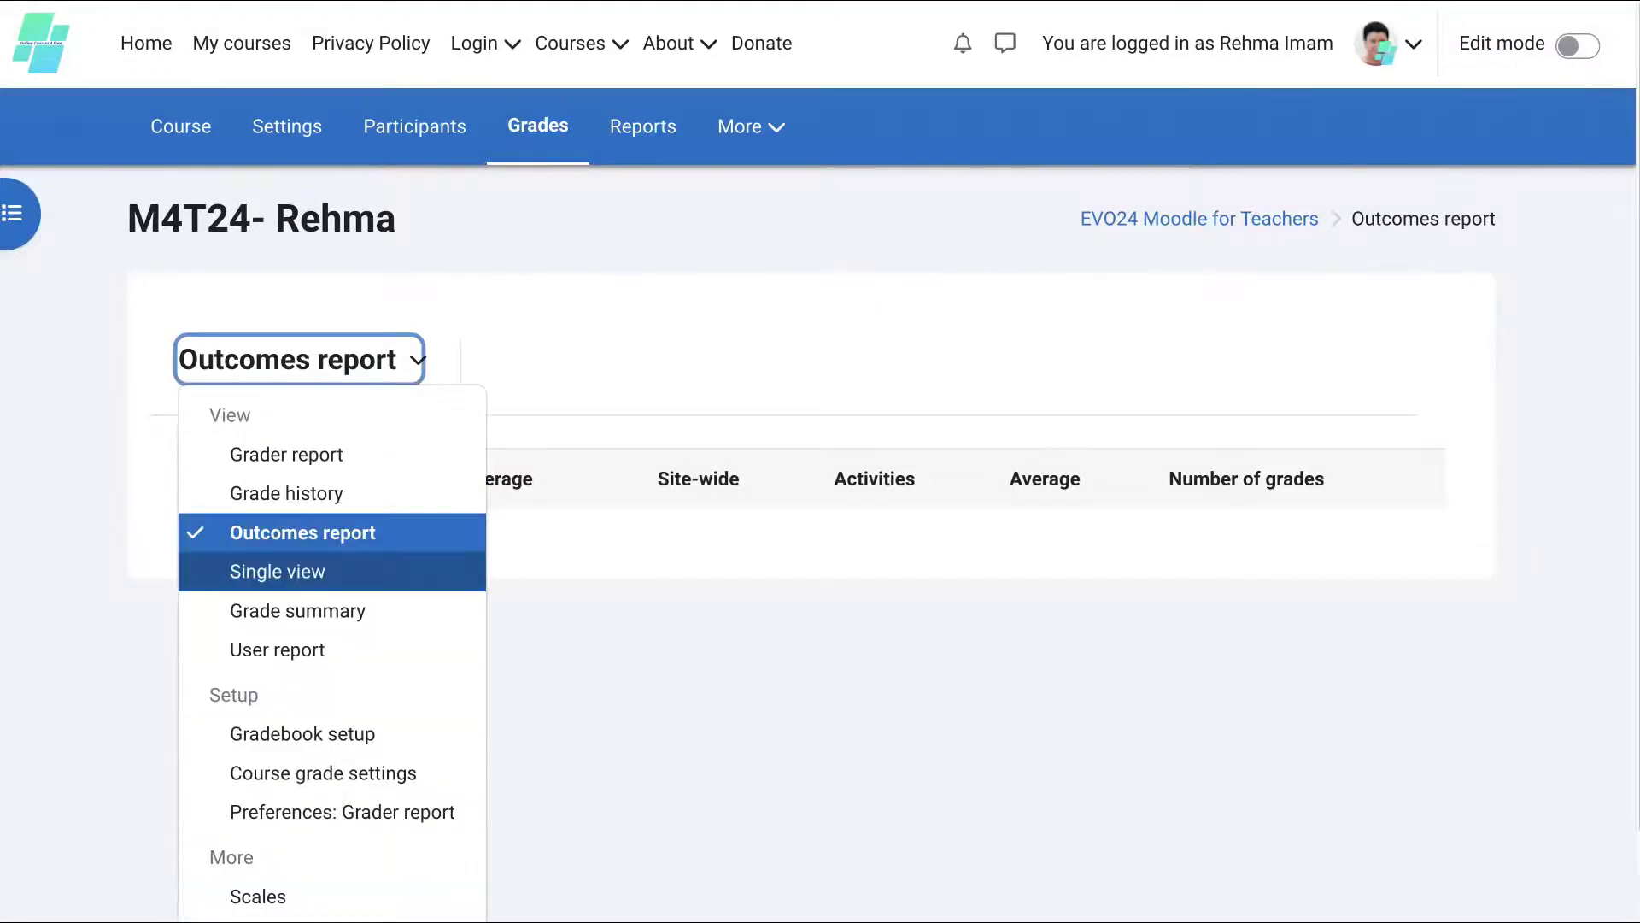
left_click(278, 572)
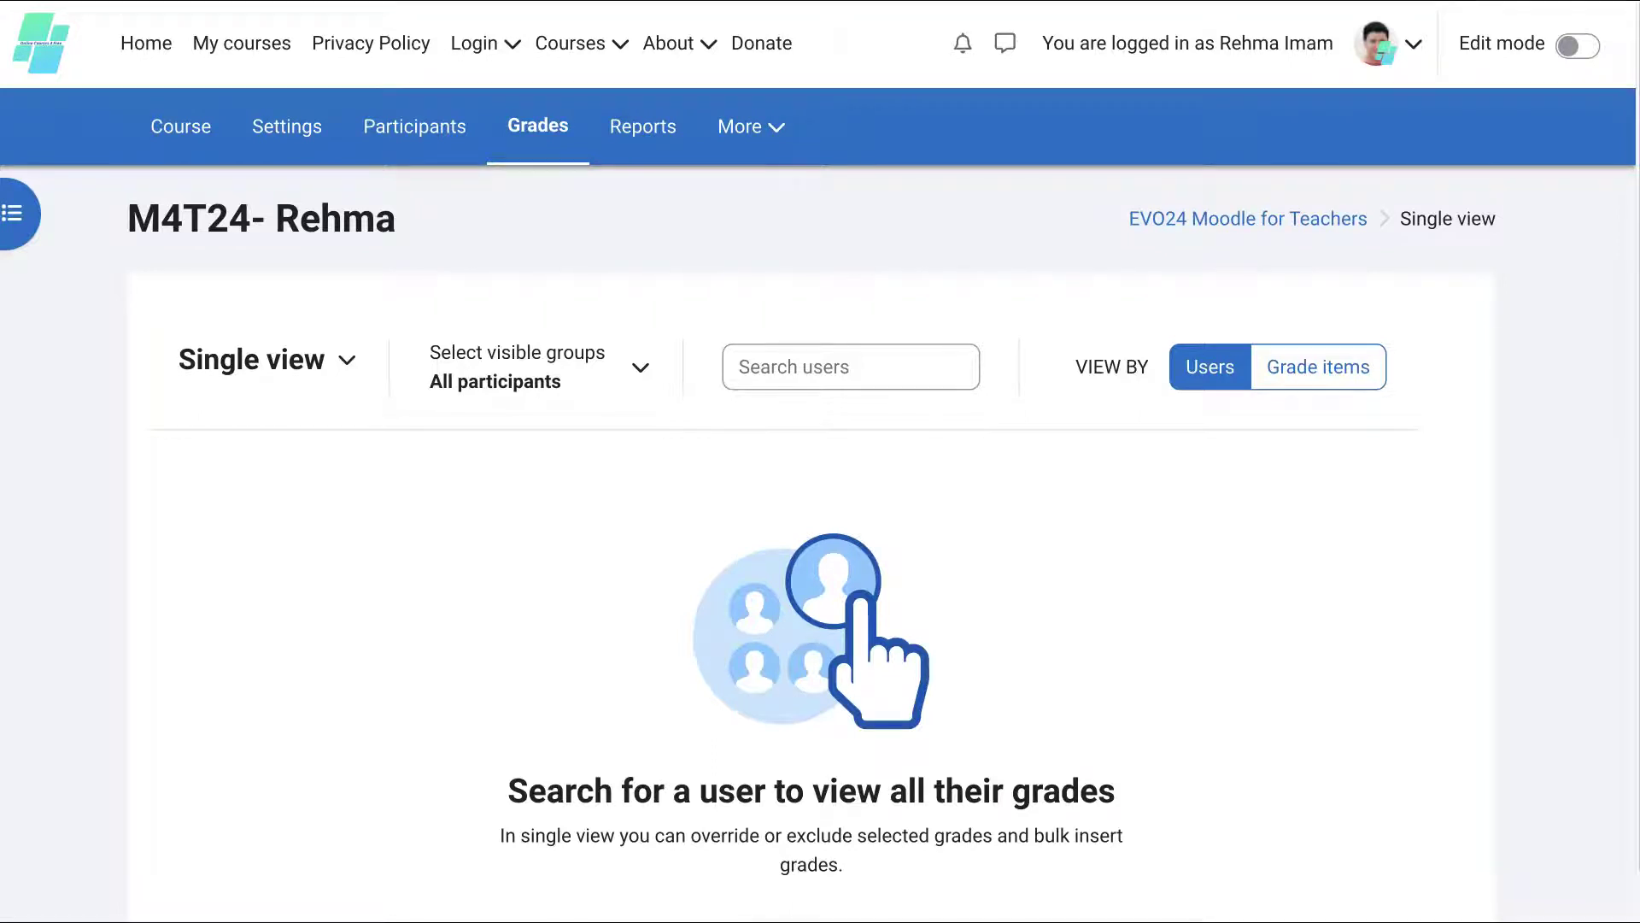
Check the visible groups and switch Single view to view by grade items
left_click(538, 368)
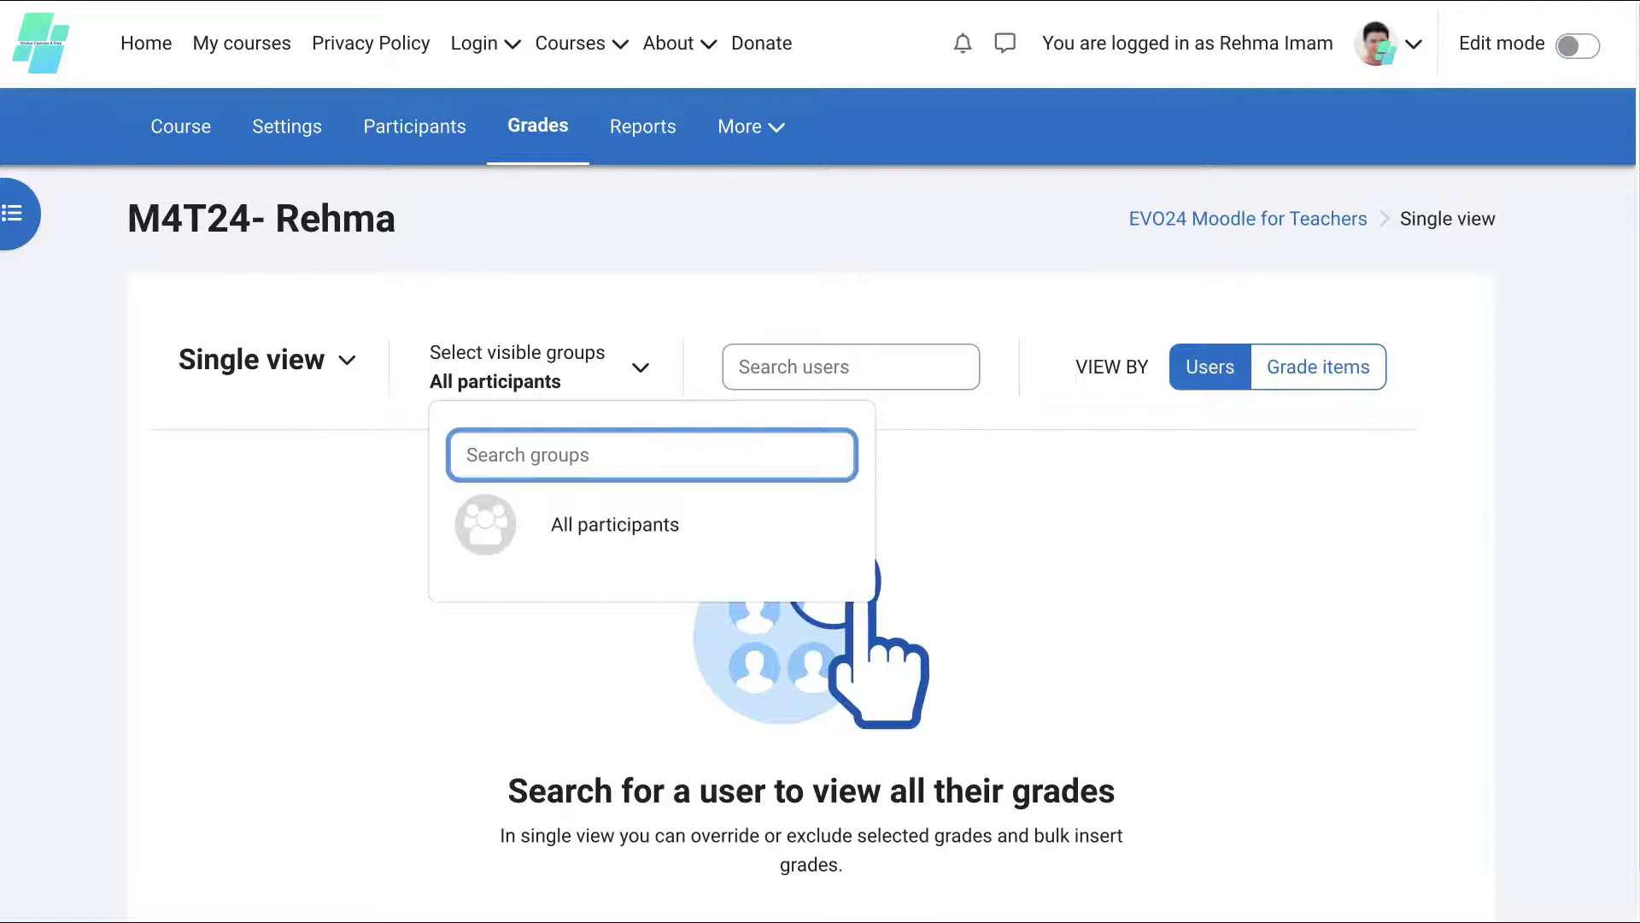
left_click(1318, 367)
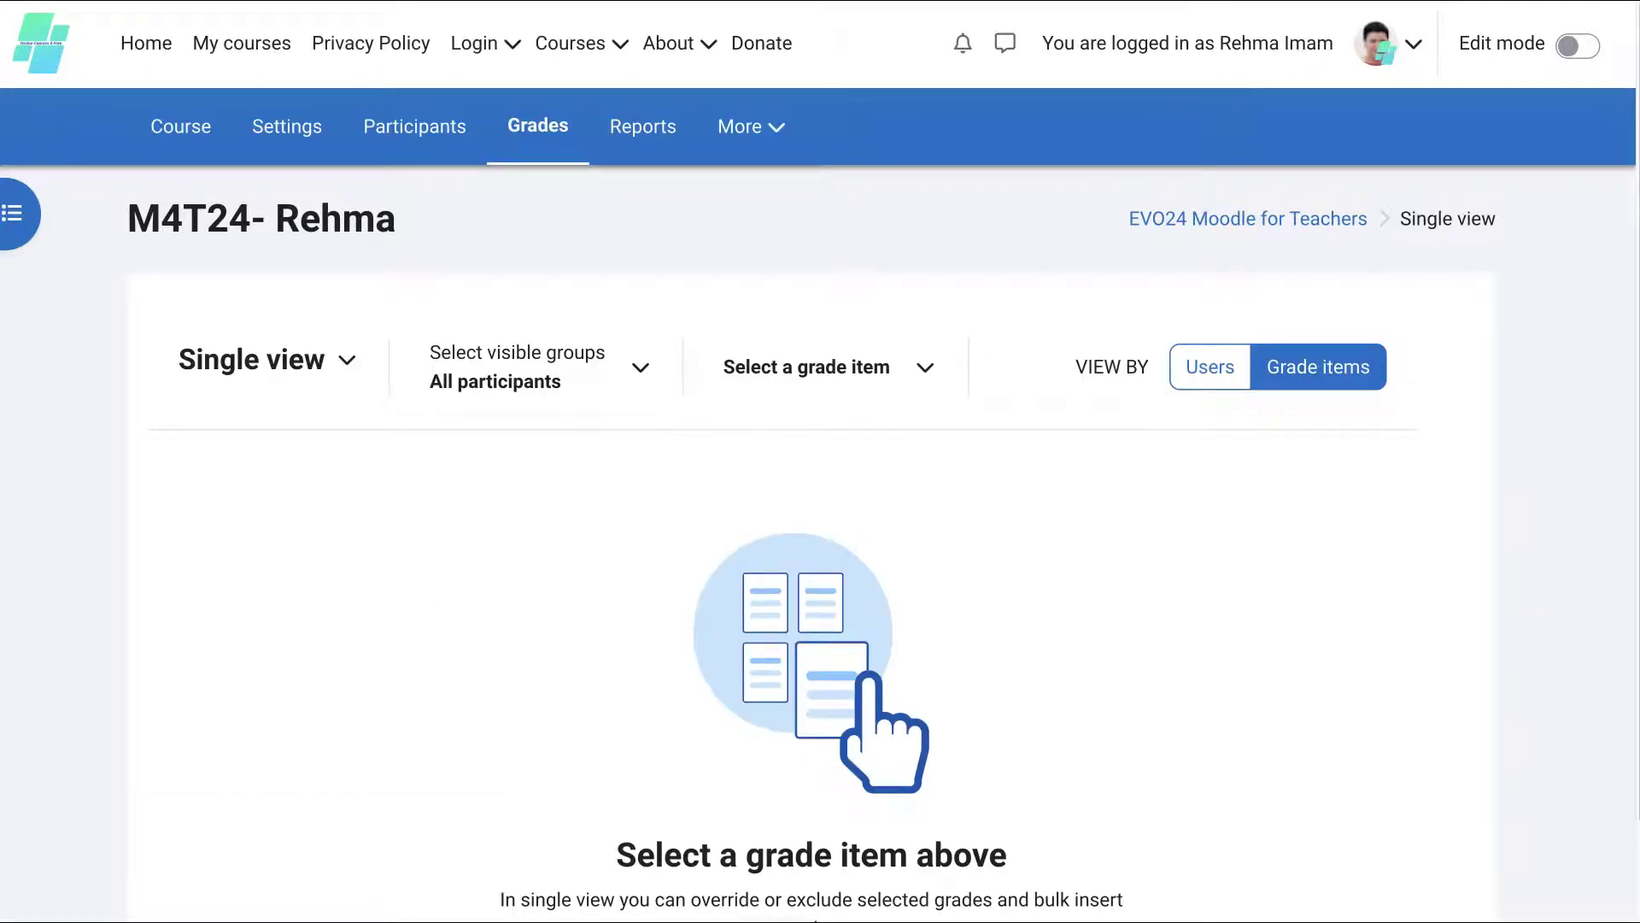
scroll(604, 422, "down", 2)
scroll(604, 421, "up", 1)
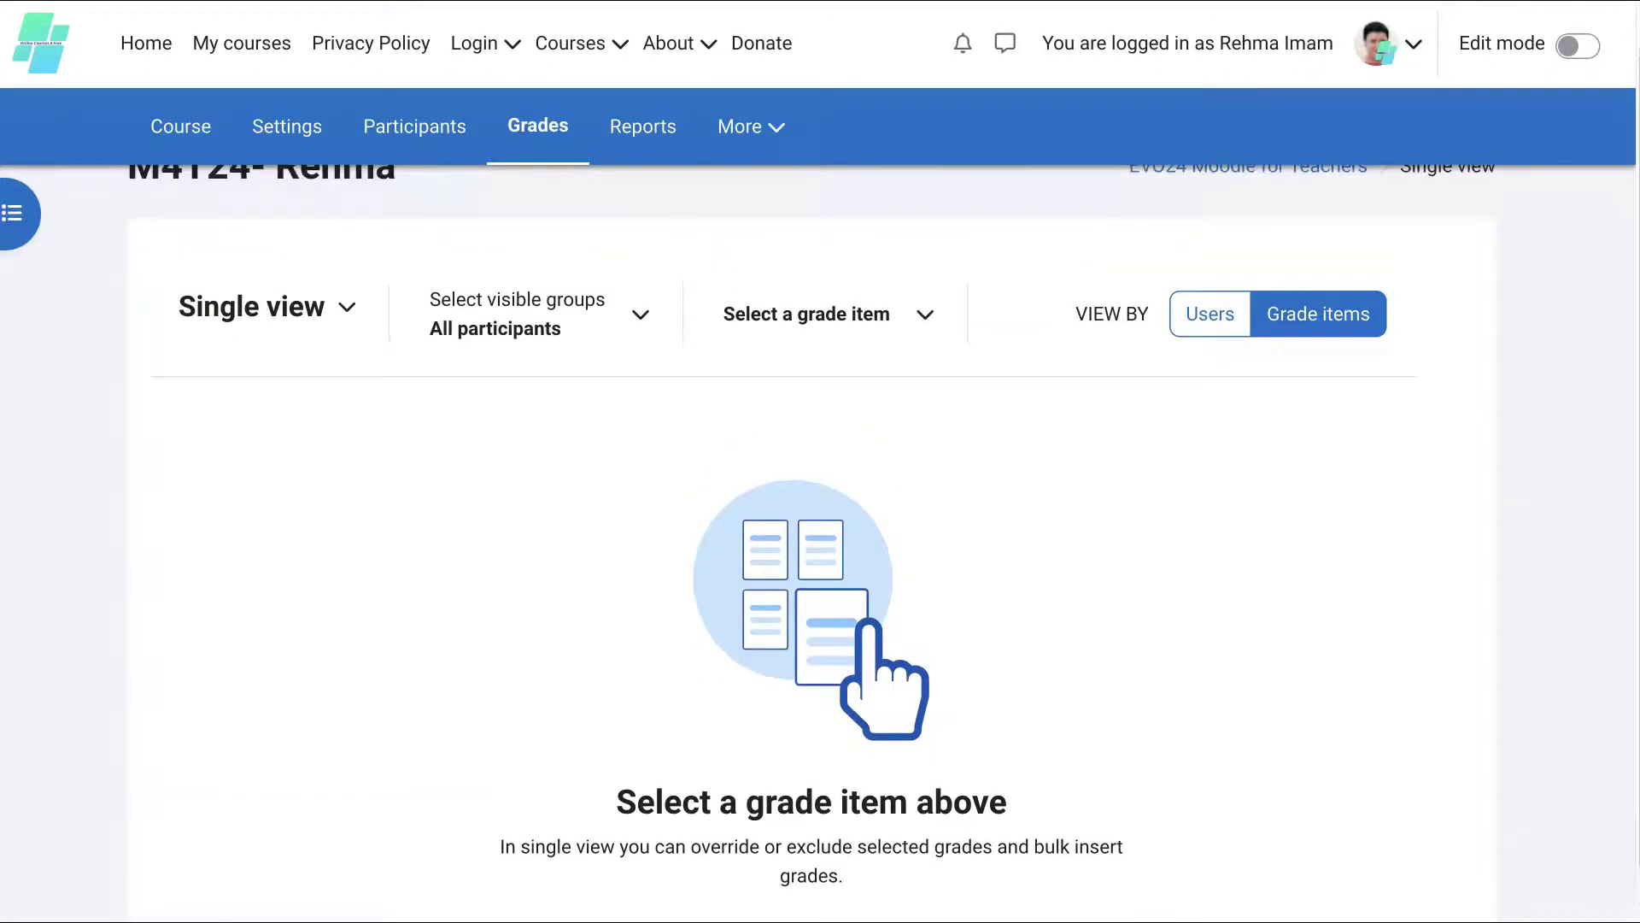
left_click(257, 306)
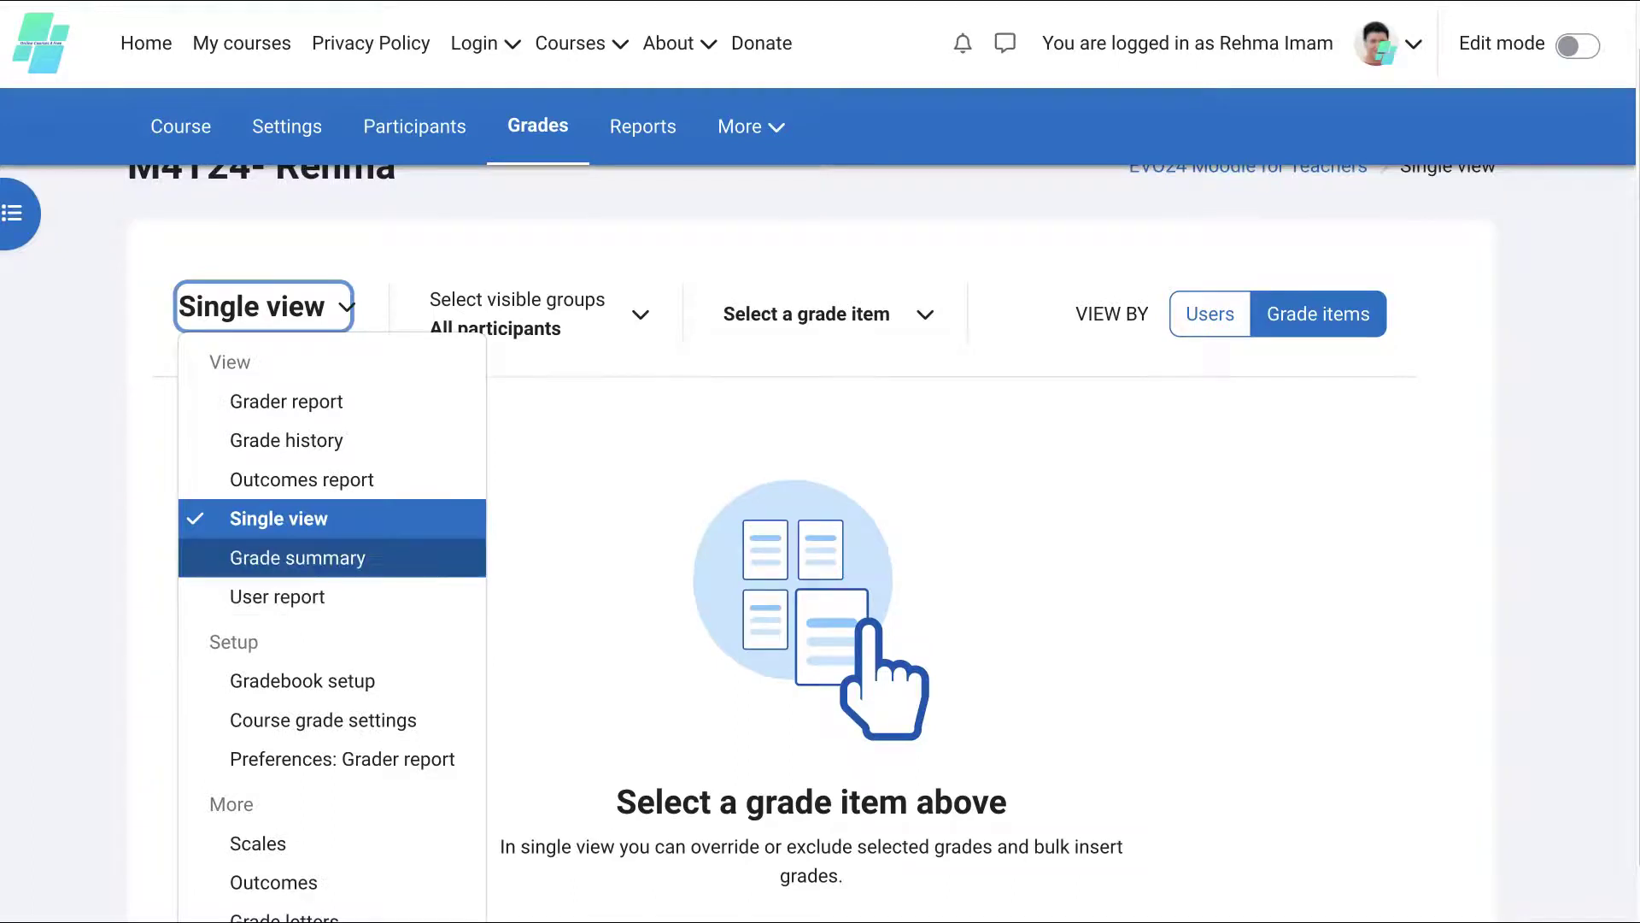
Switch to the Grade summary report and look over it
left_click(340, 557)
scroll(340, 556, "down", 3)
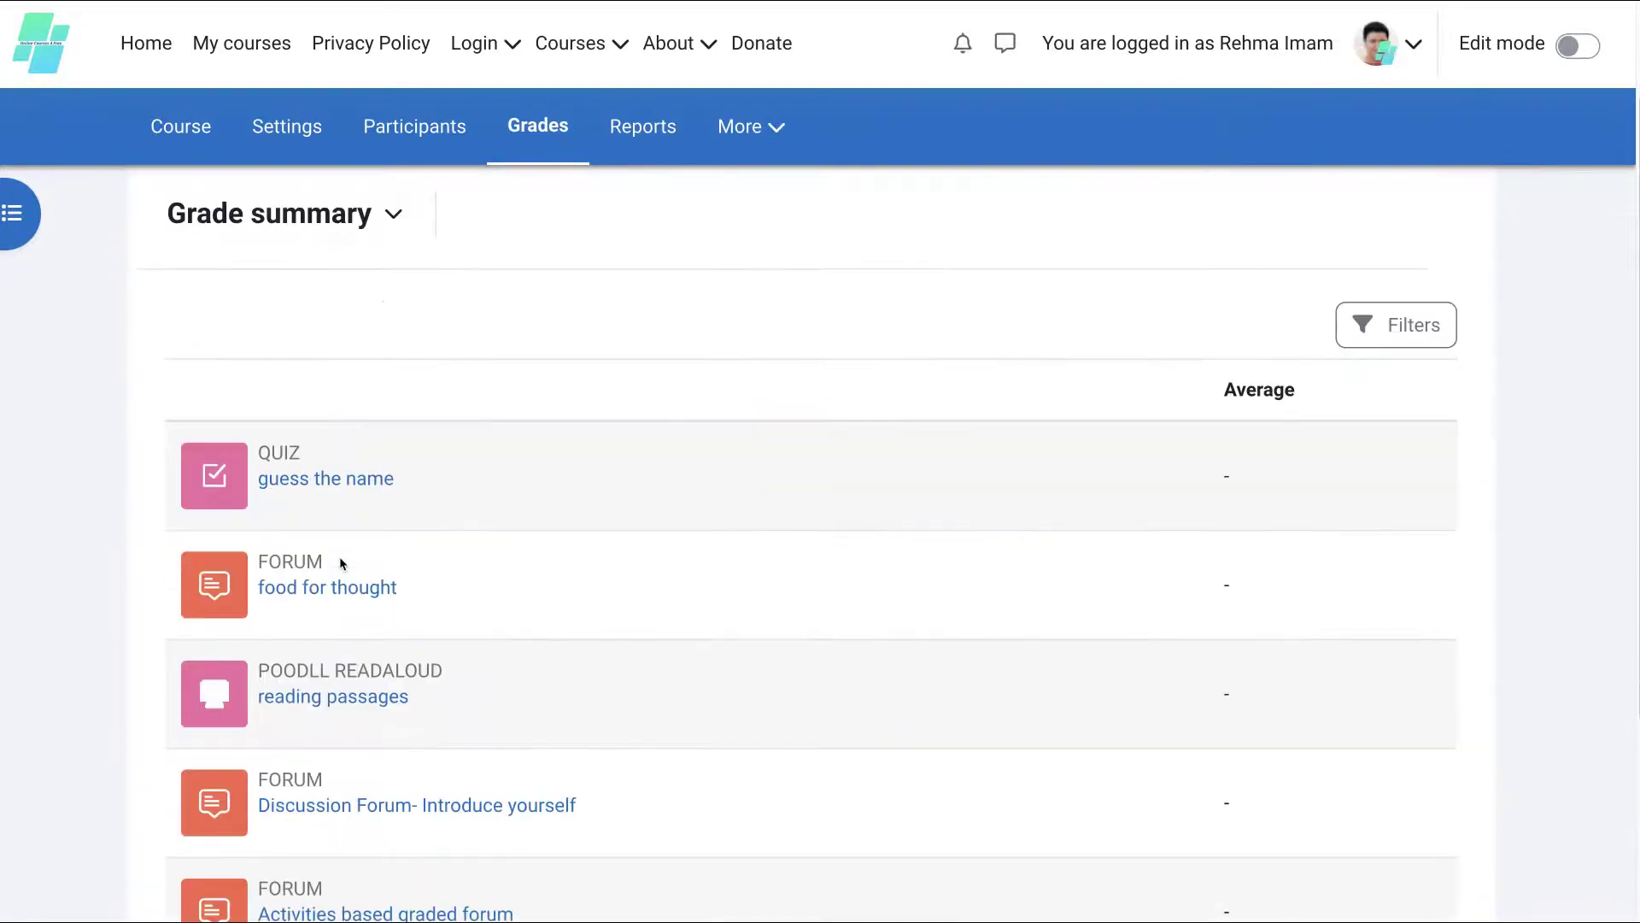
scroll(340, 556, "up", 2)
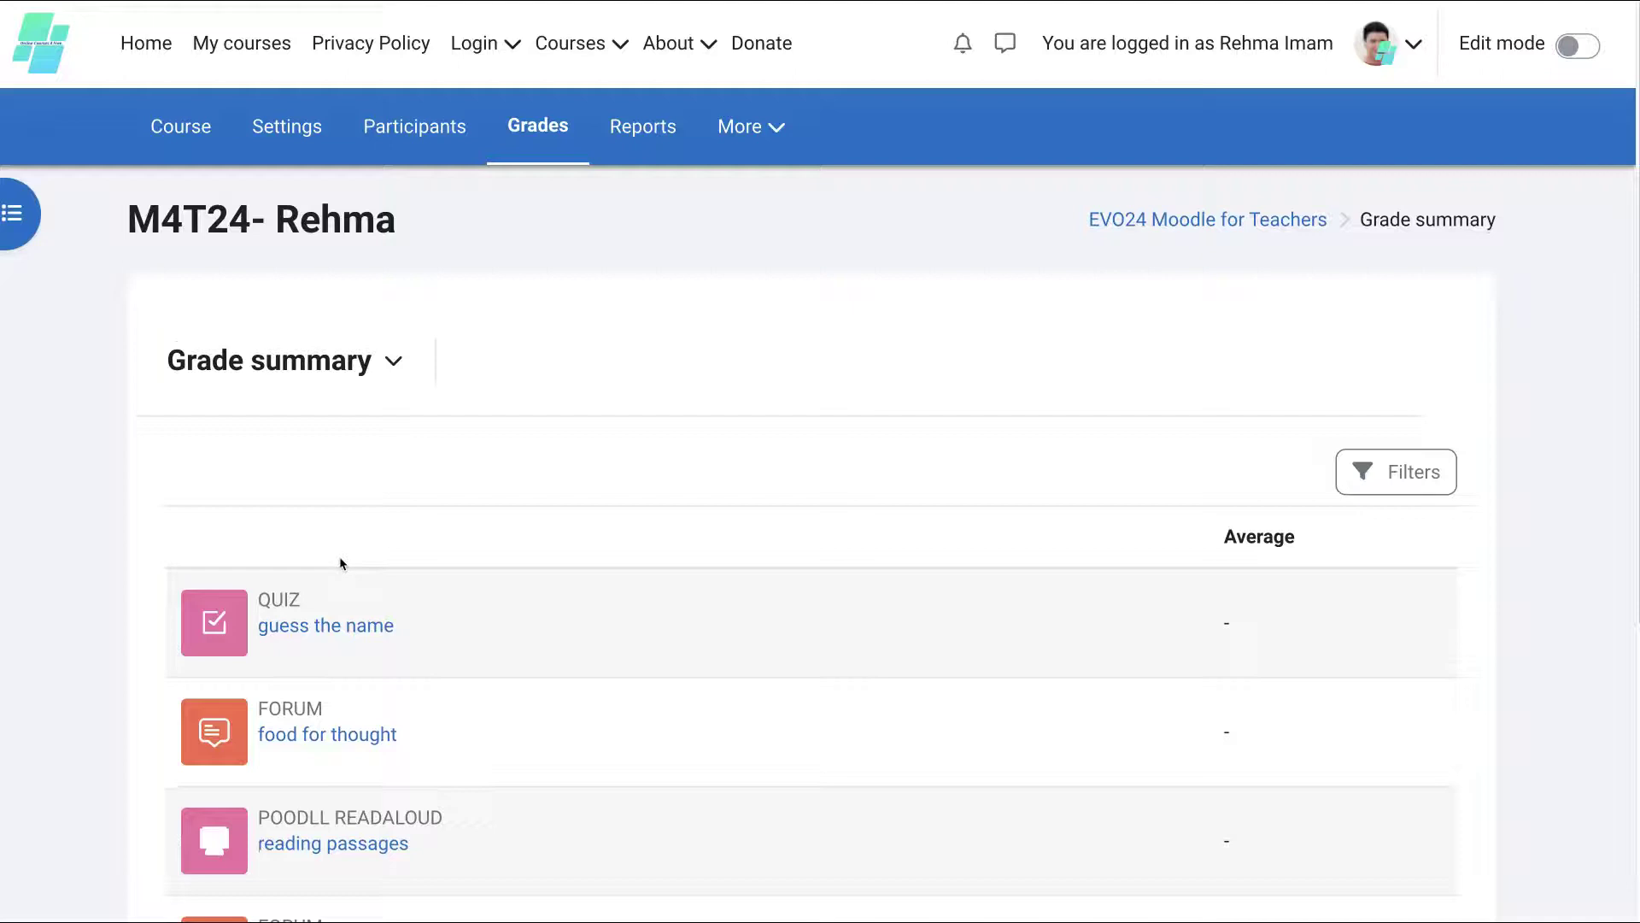
Switch to the User report and reopen the report list to show Setup pages
left_click(394, 362)
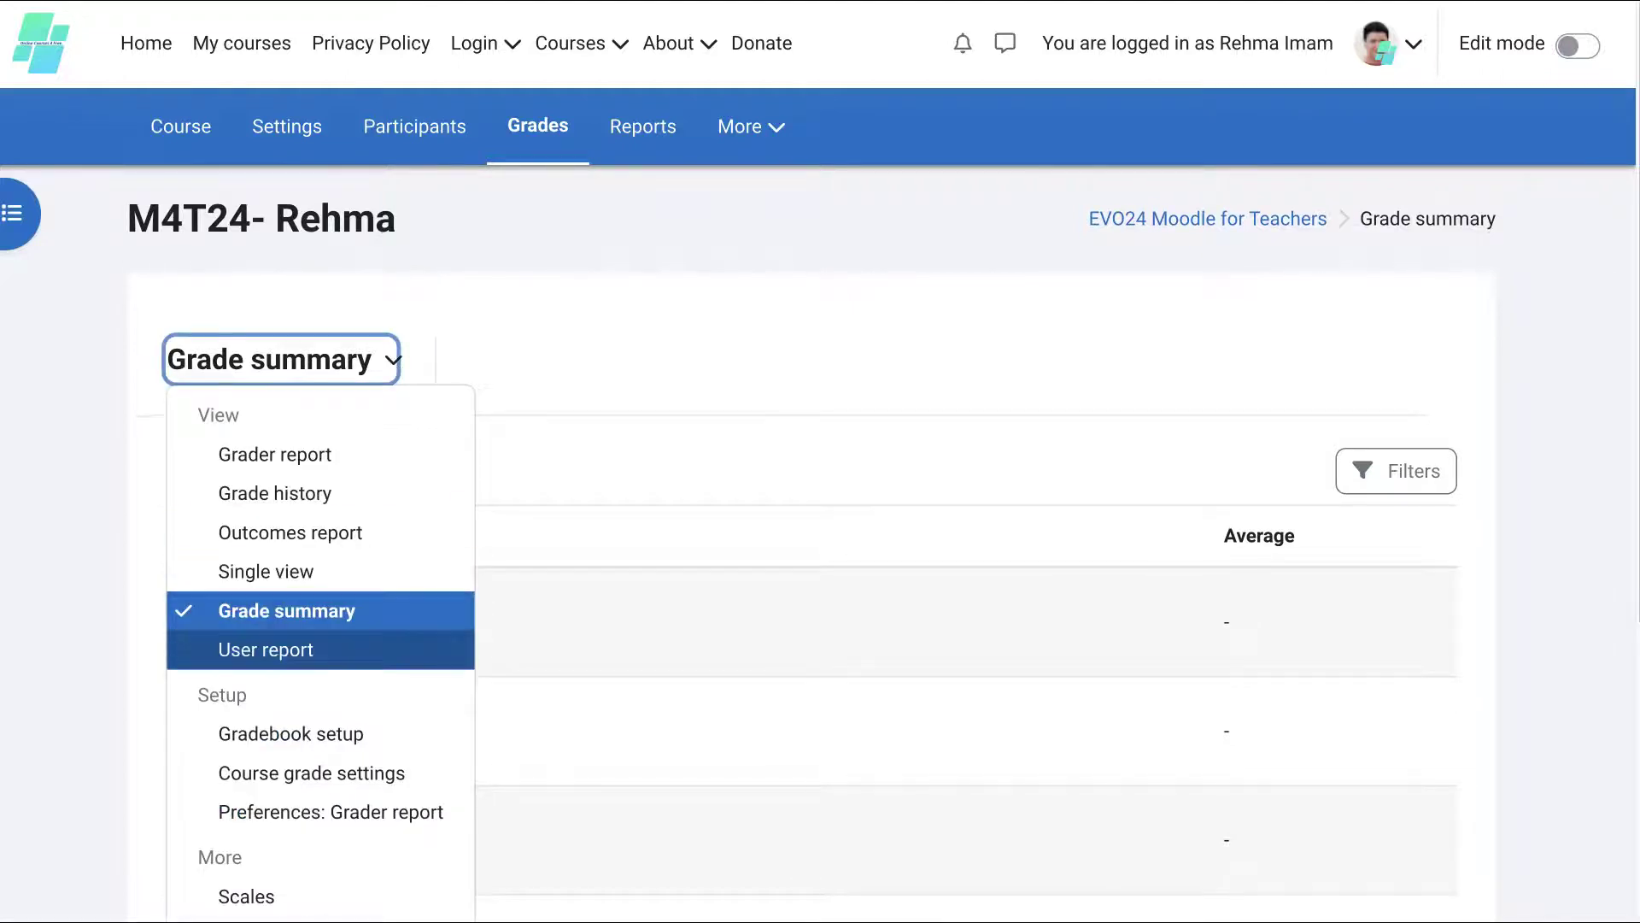
left_click(432, 647)
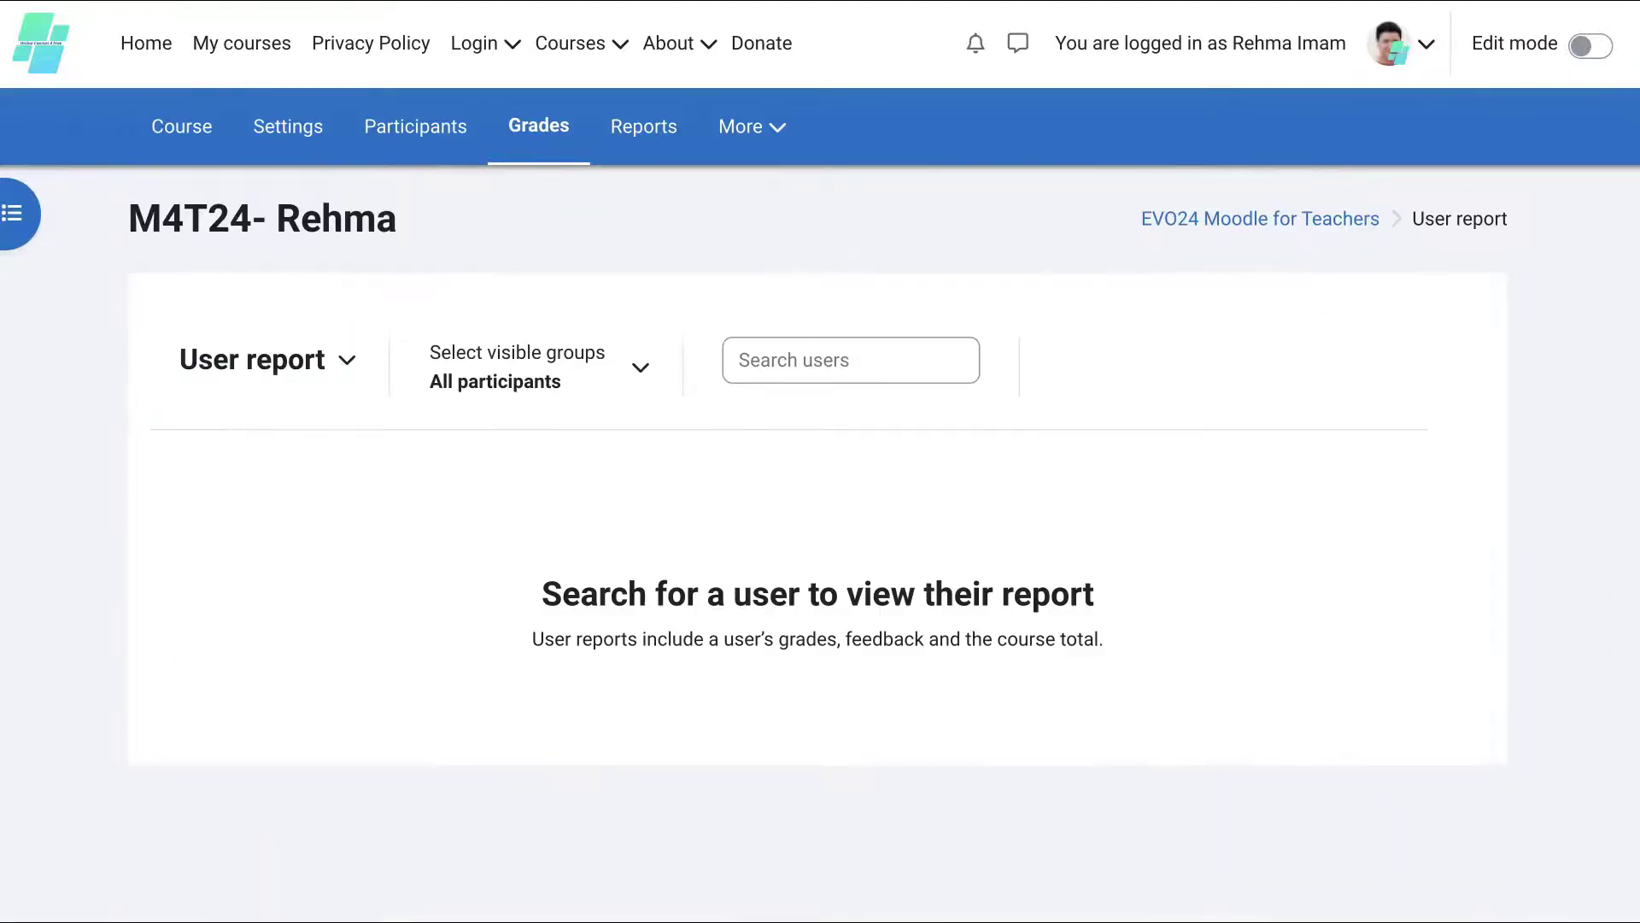
left_click(263, 366)
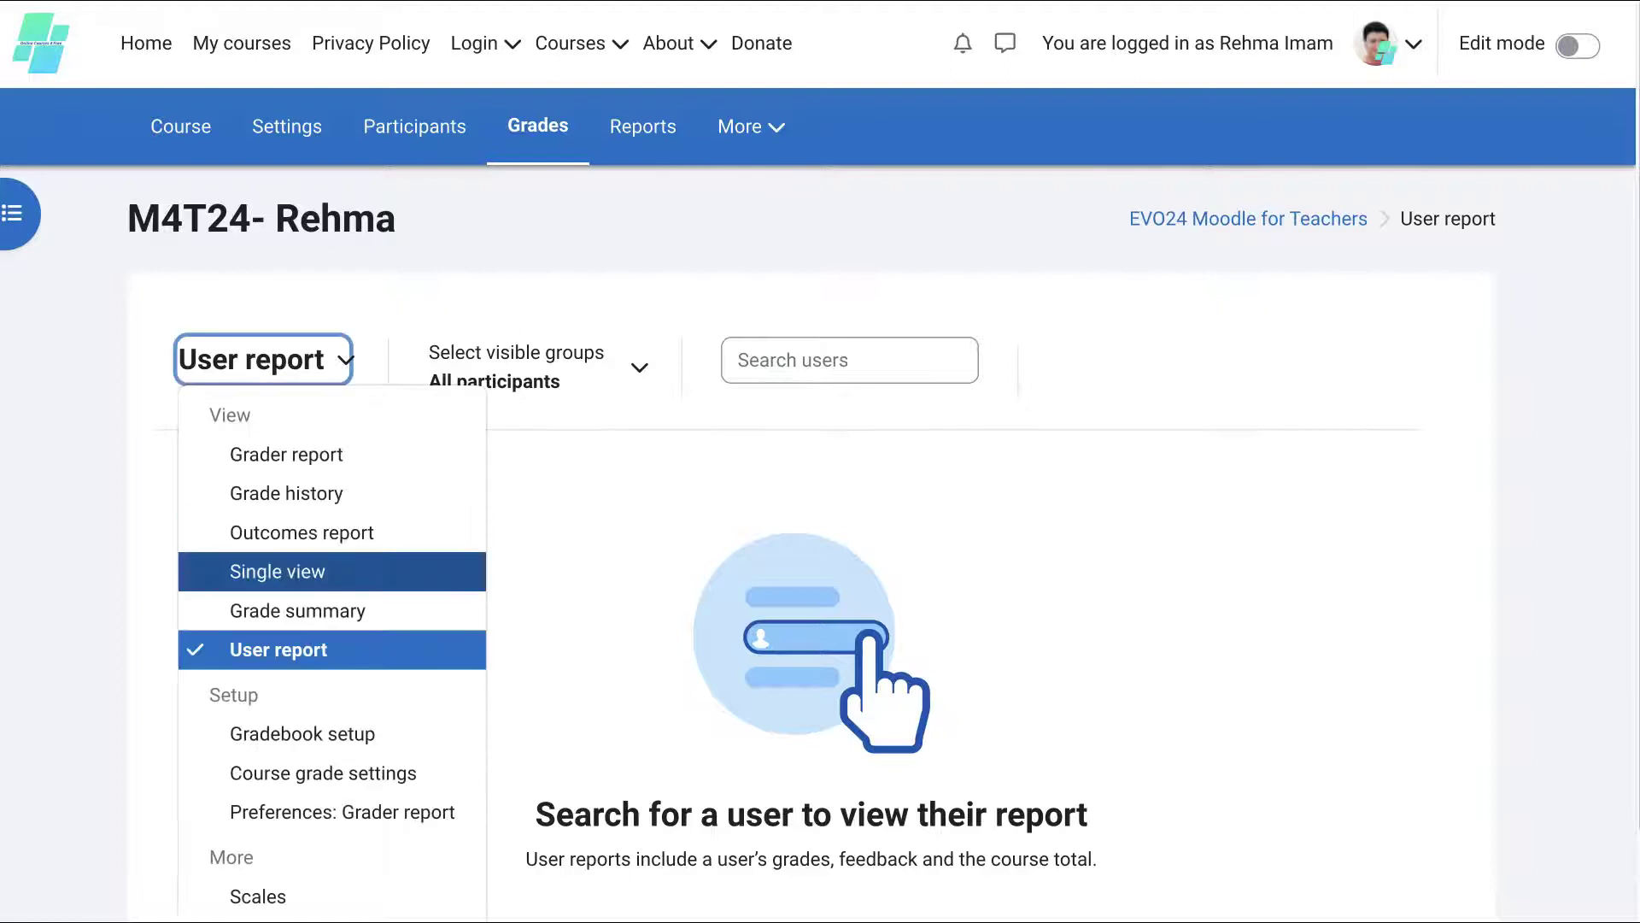
scroll(300, 598, "down", 2)
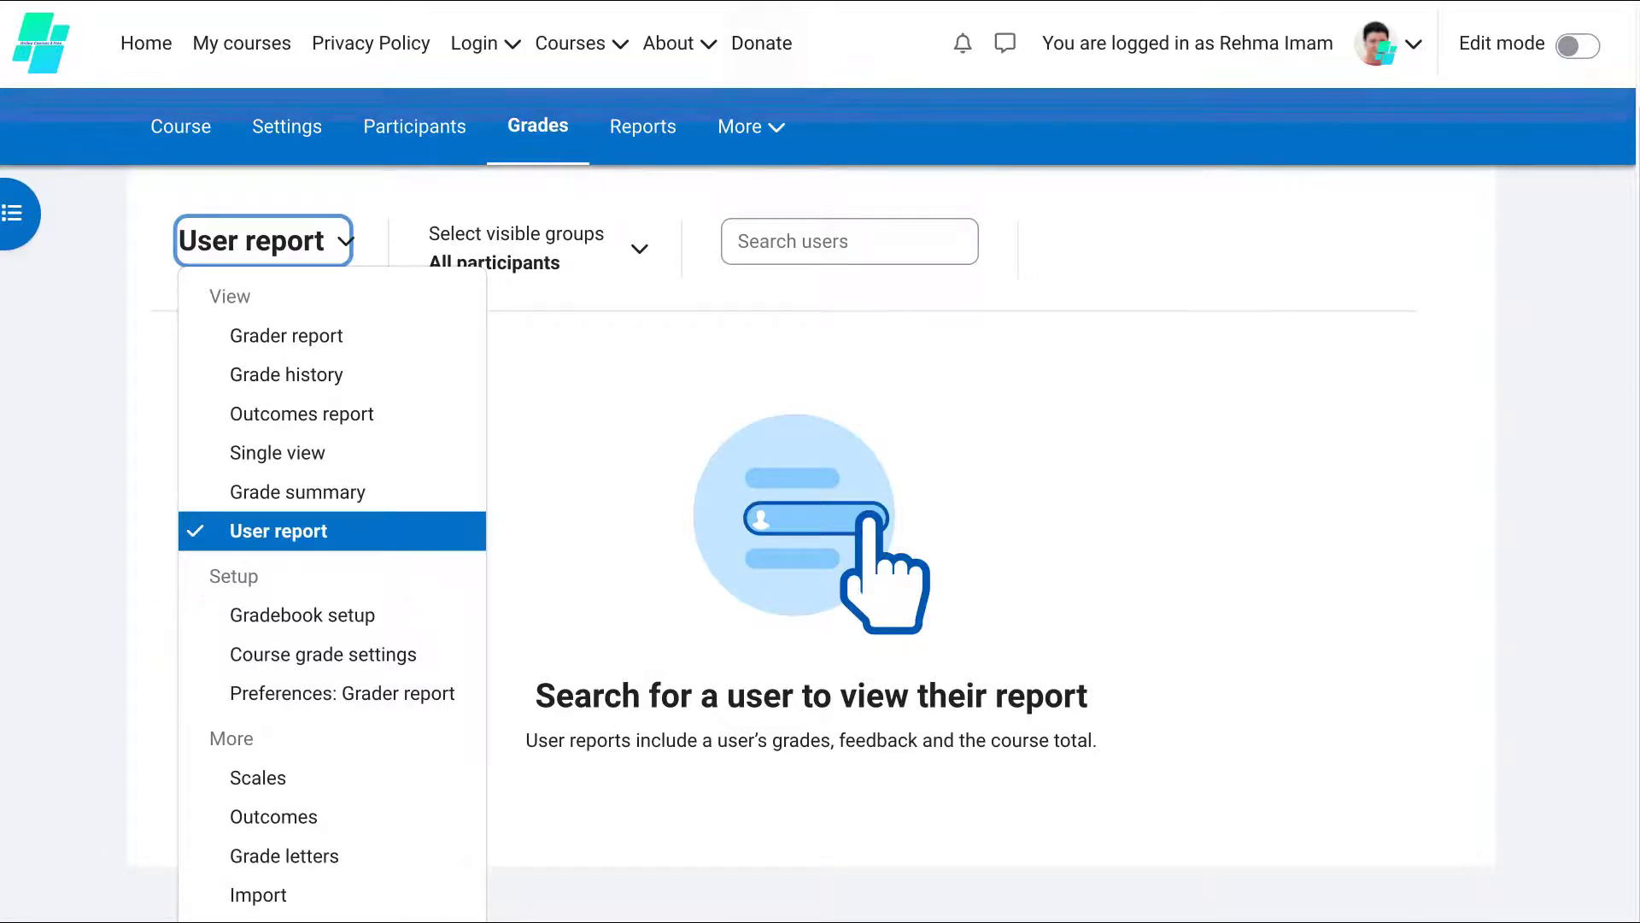
Open Gradebook setup and review the grade items' 16.39% weights and 610.00 course total
left_click(303, 612)
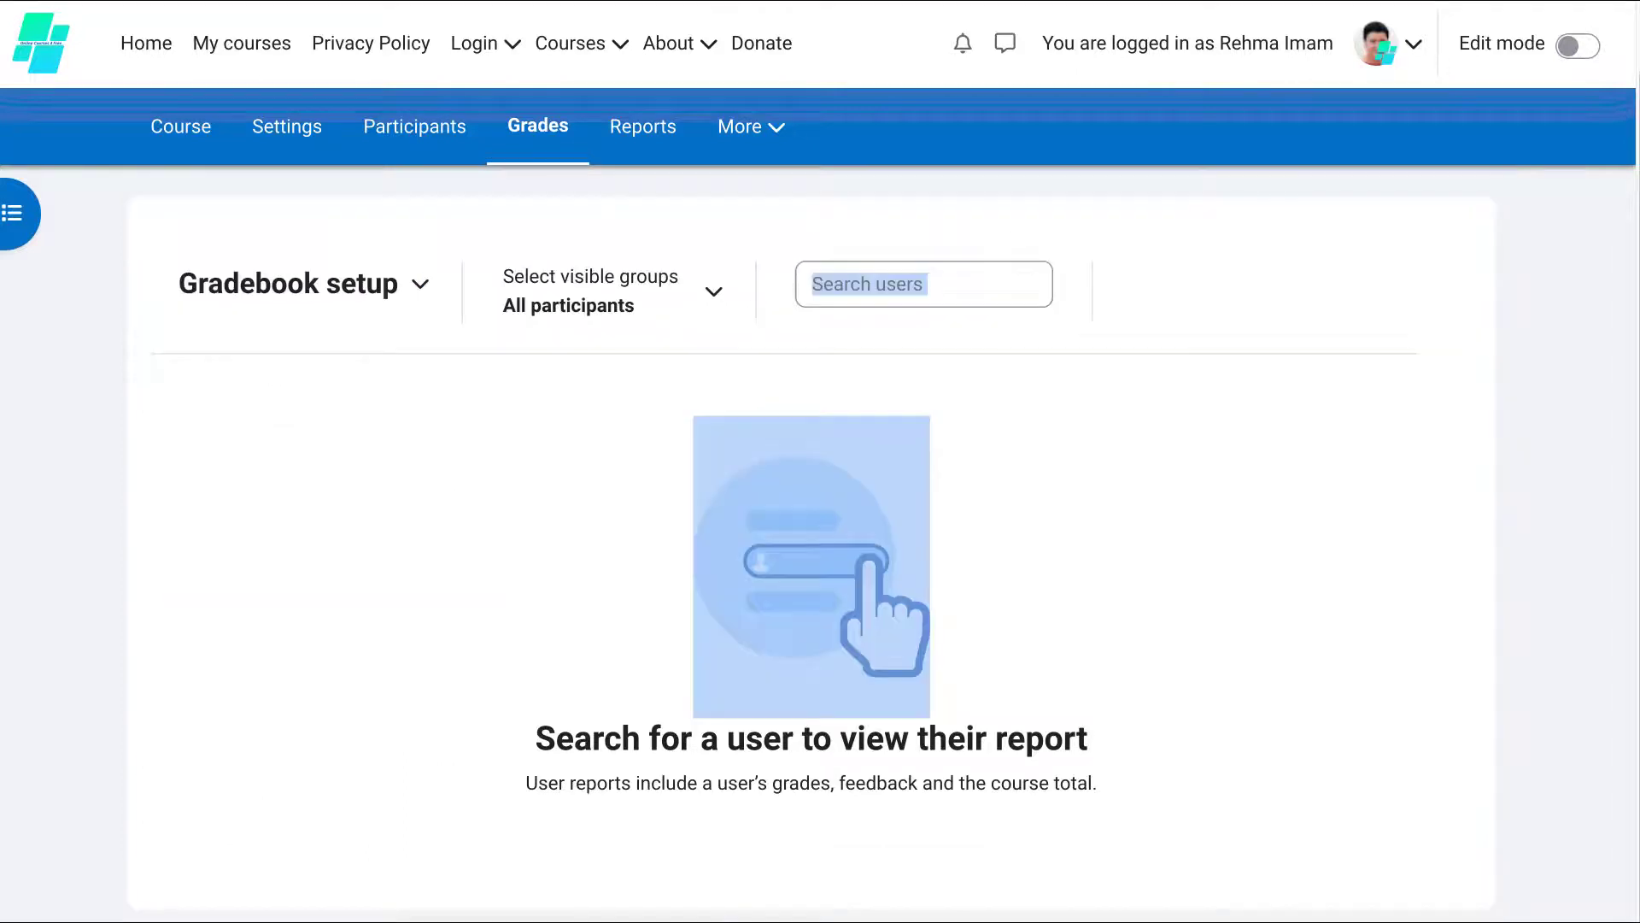
scroll(812, 513, "down", 1)
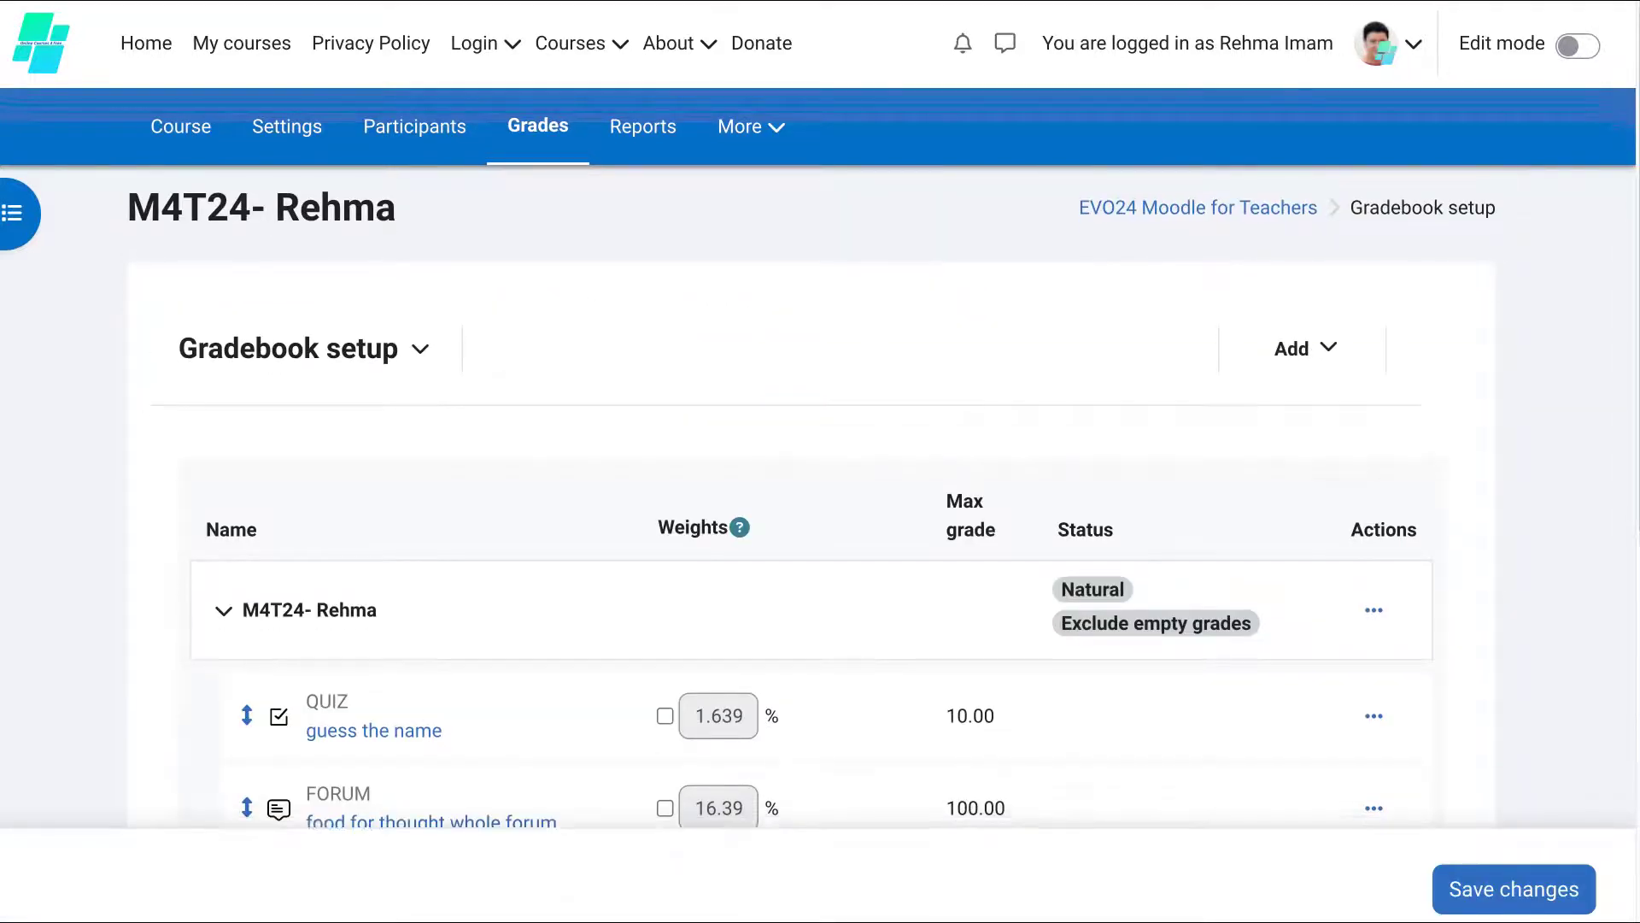
scroll(470, 654, "down", 2)
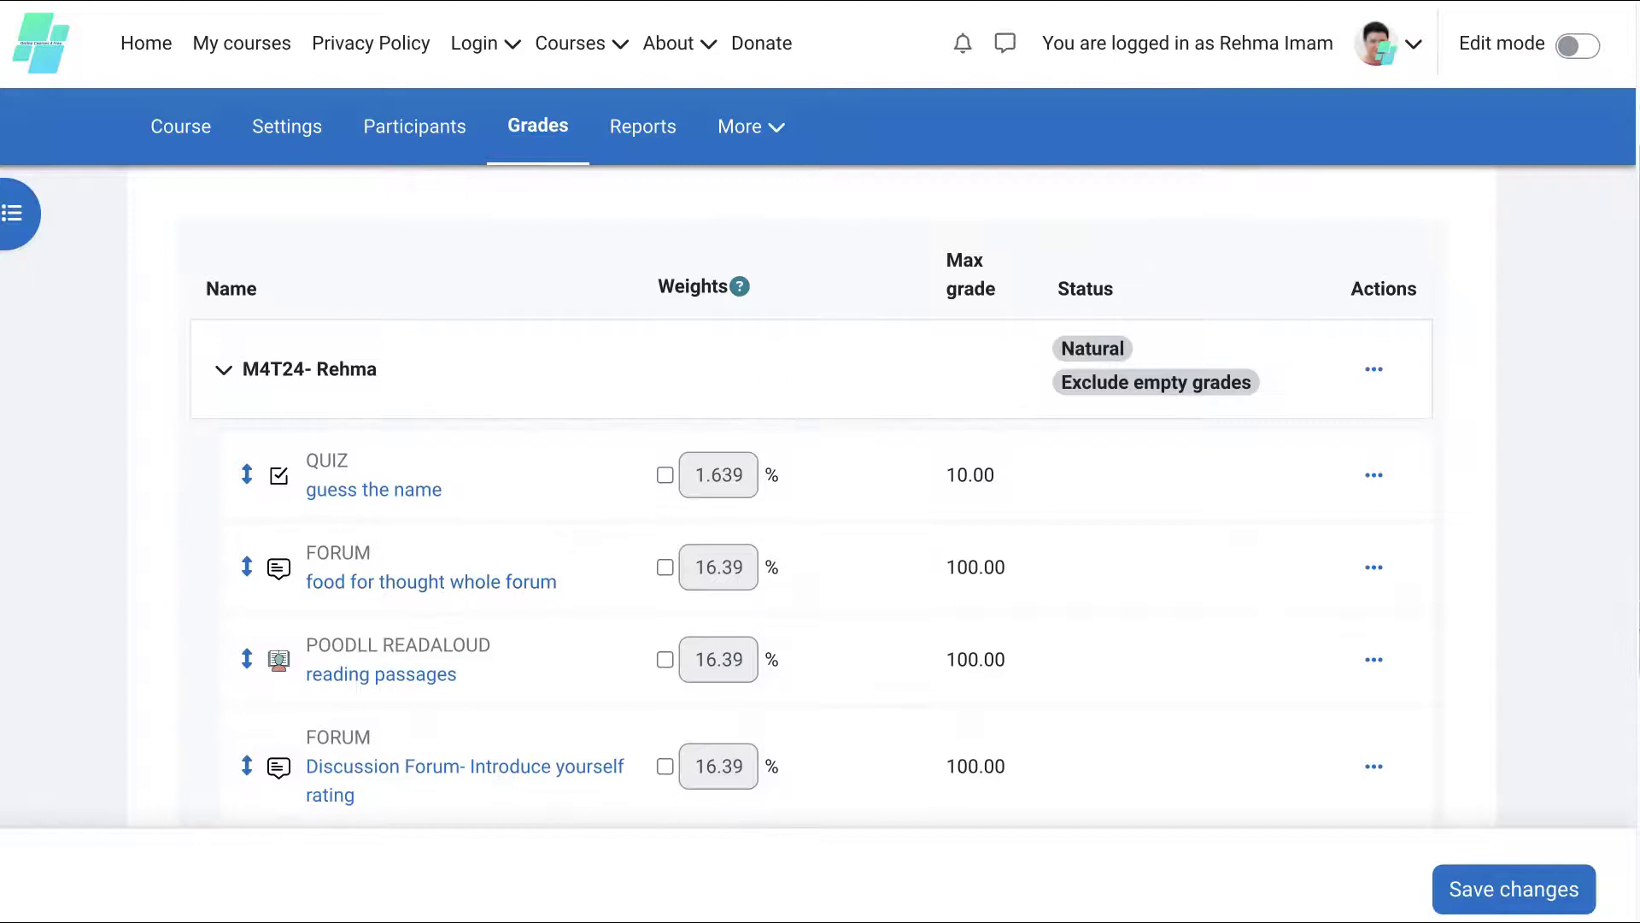
scroll(417, 581, "down", 5)
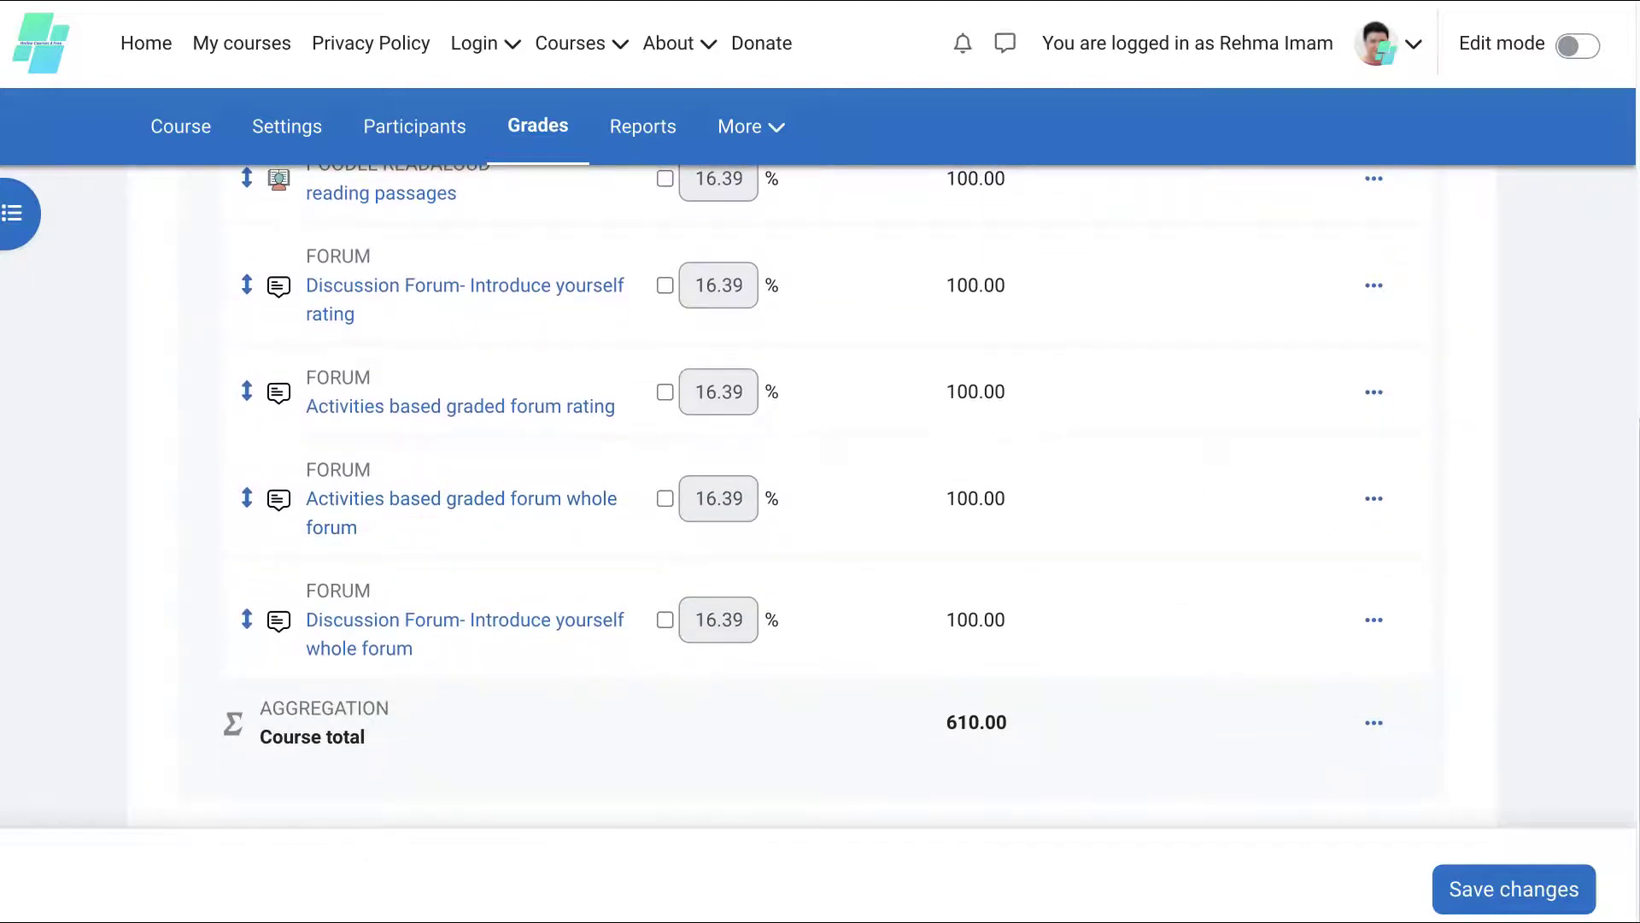
scroll(960, 726, "up", 7)
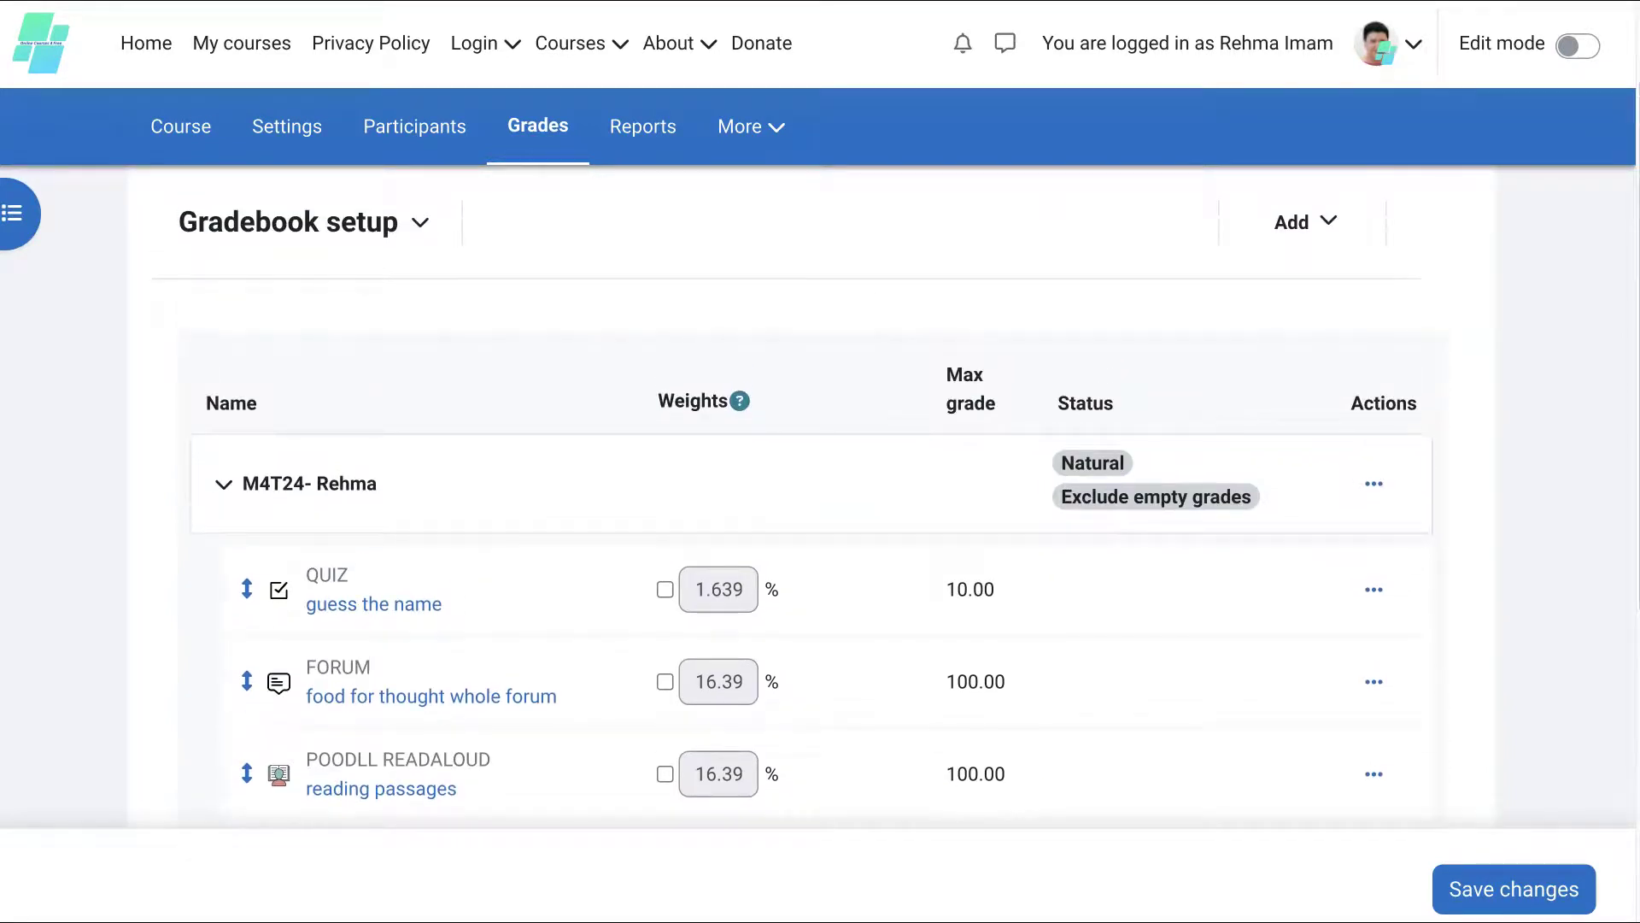
Override the QUIZ weight, then remove the override so weights stay automatic
left_click(664, 589)
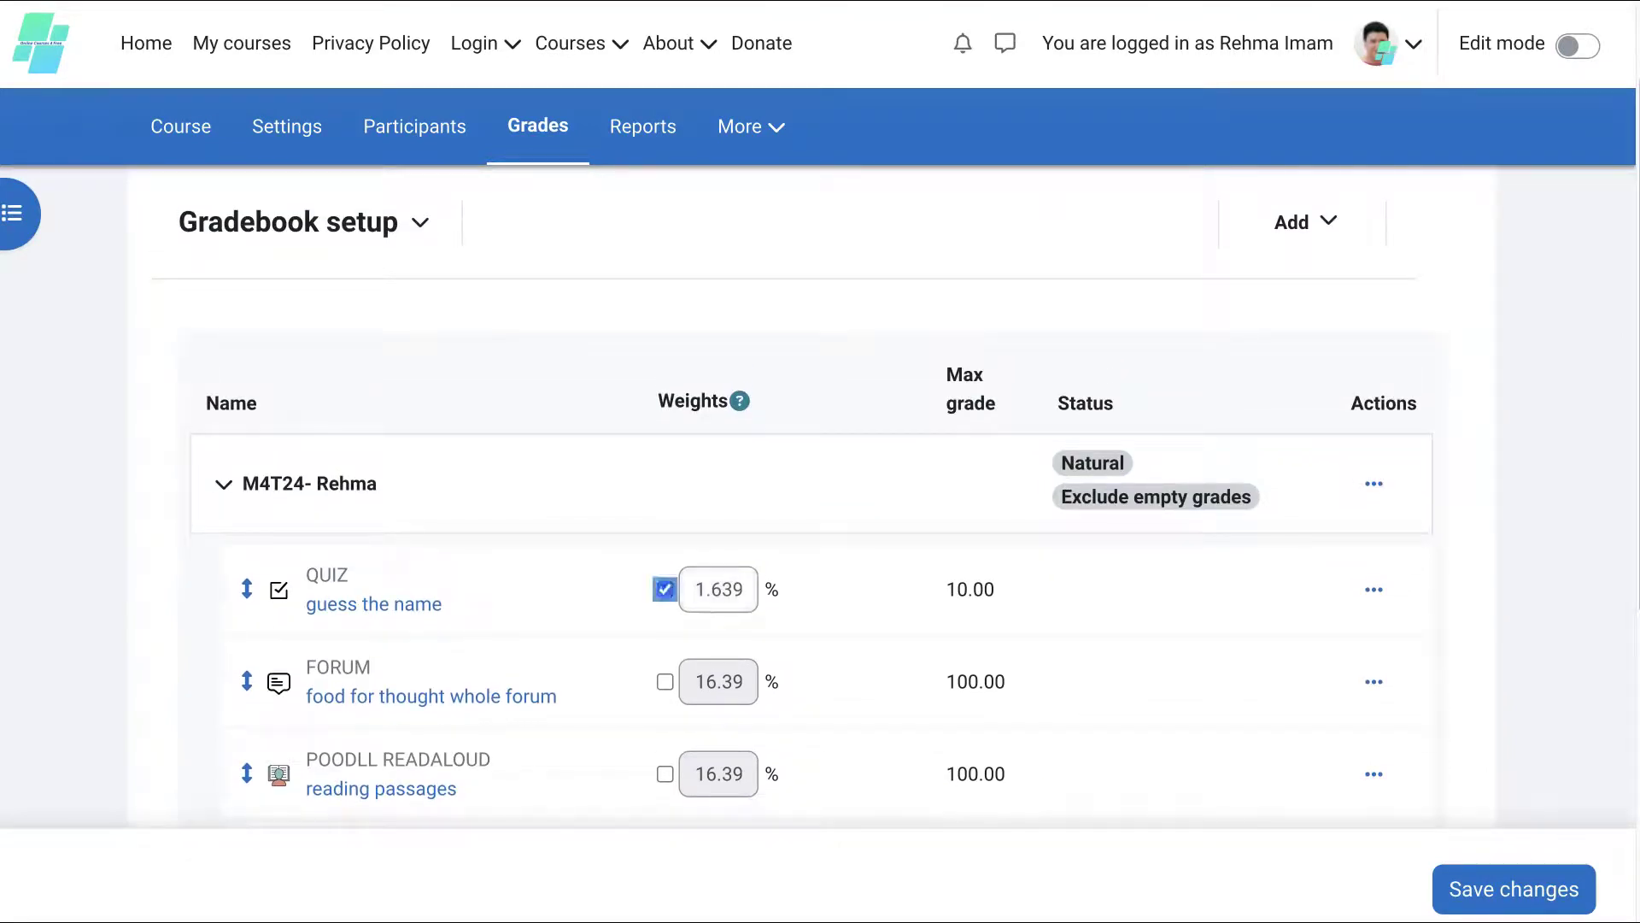
scroll(820, 513, "down", 3)
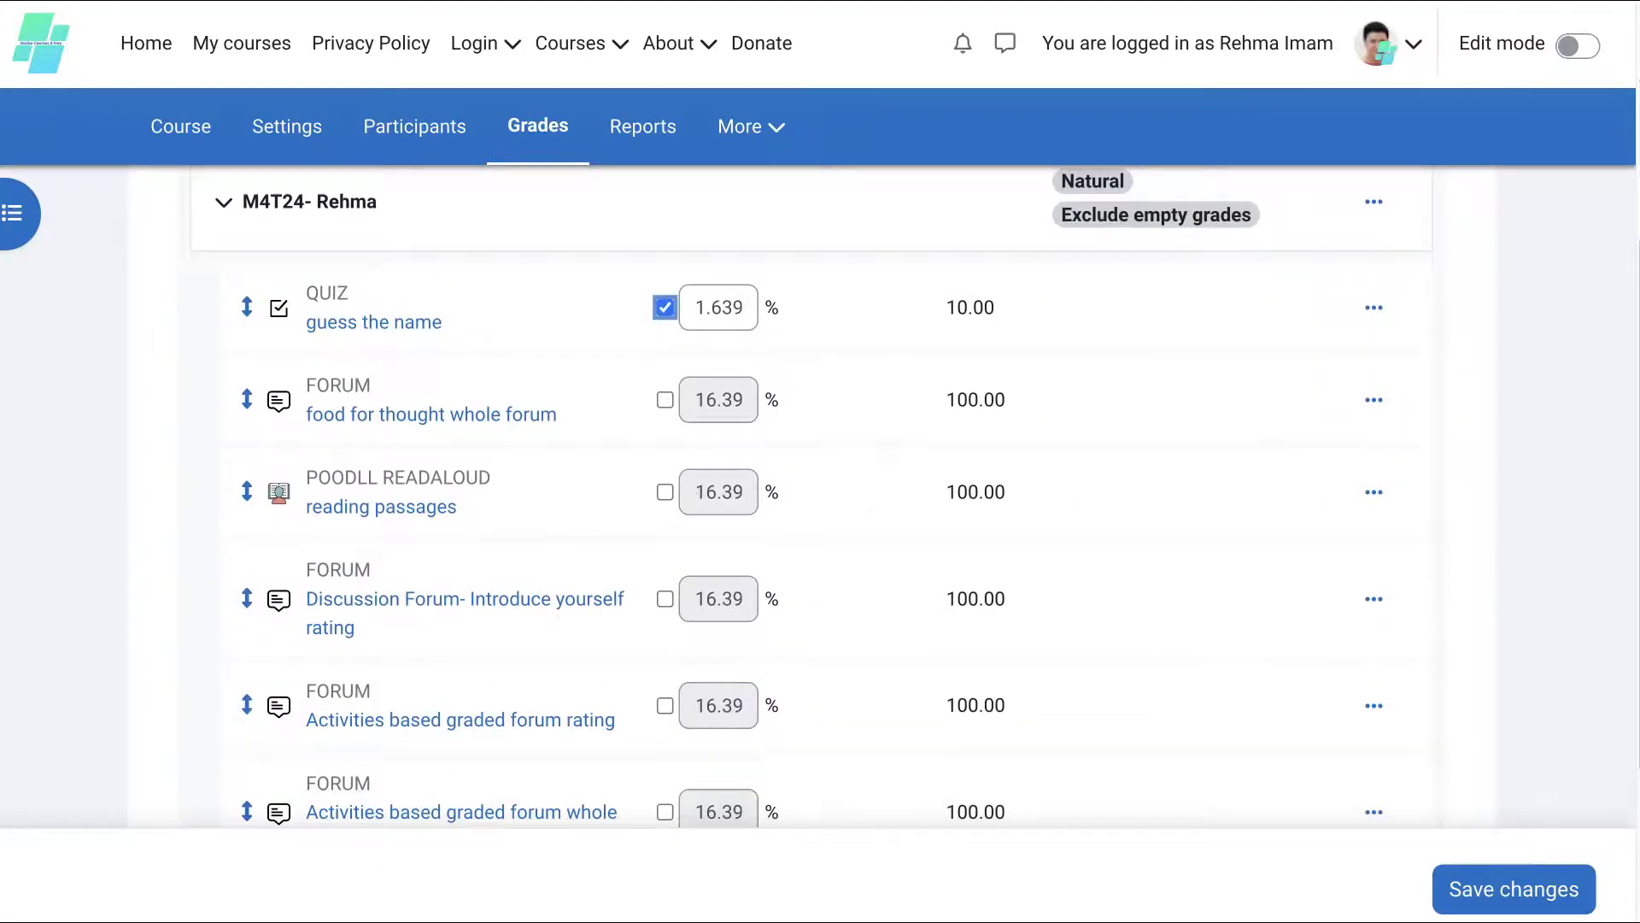
scroll(972, 484, "down", 3)
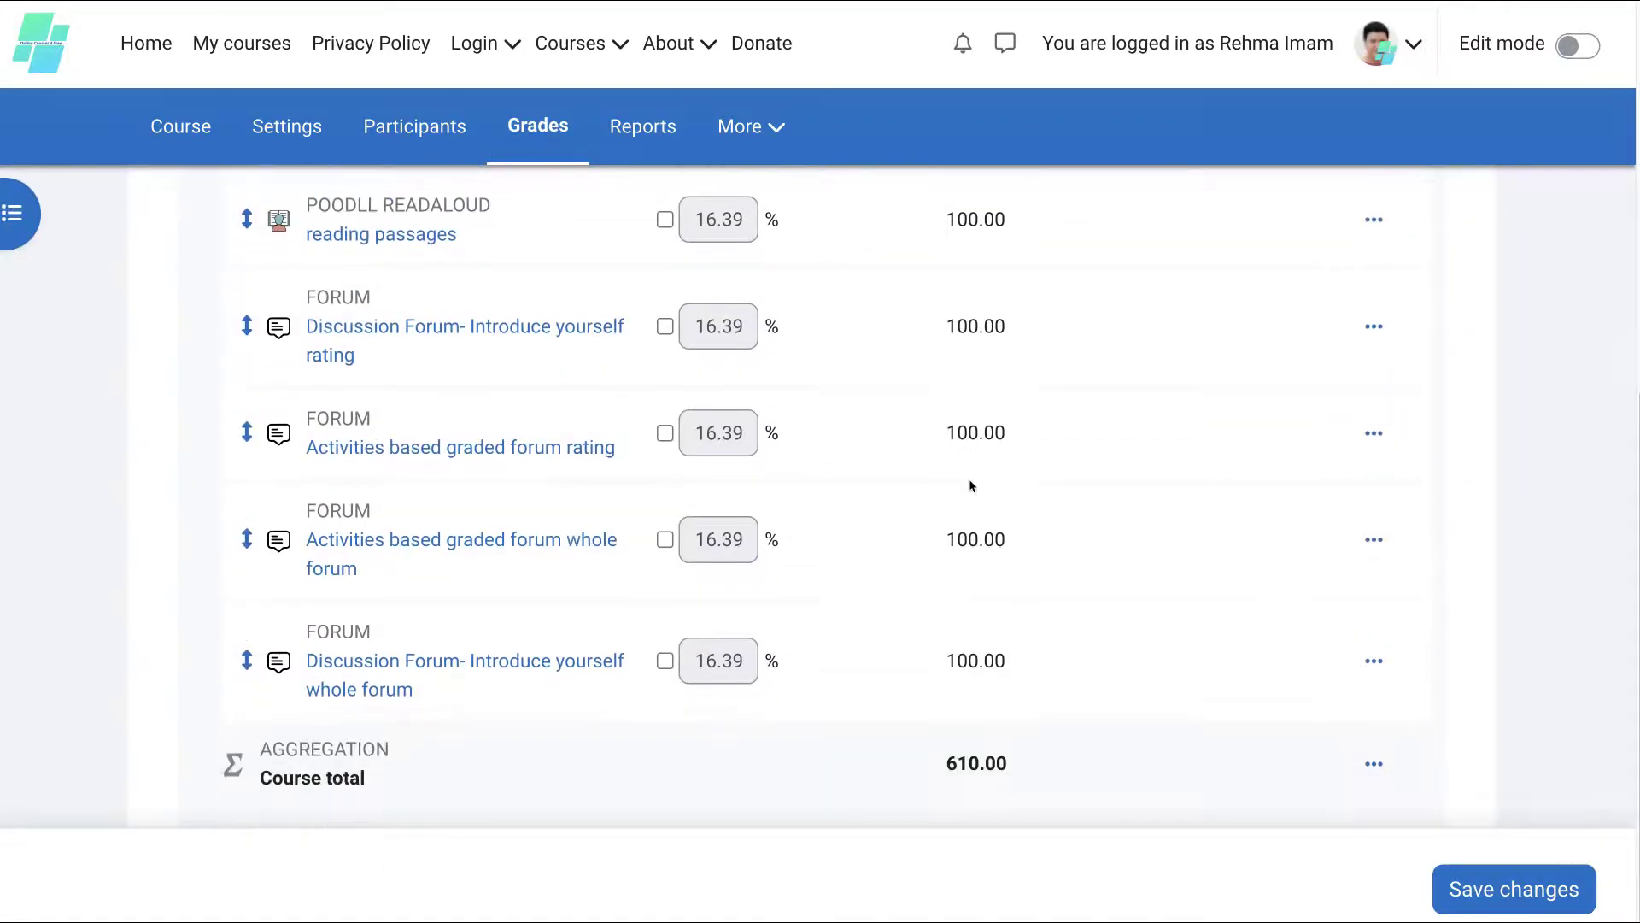
scroll(820, 495, "up", 2)
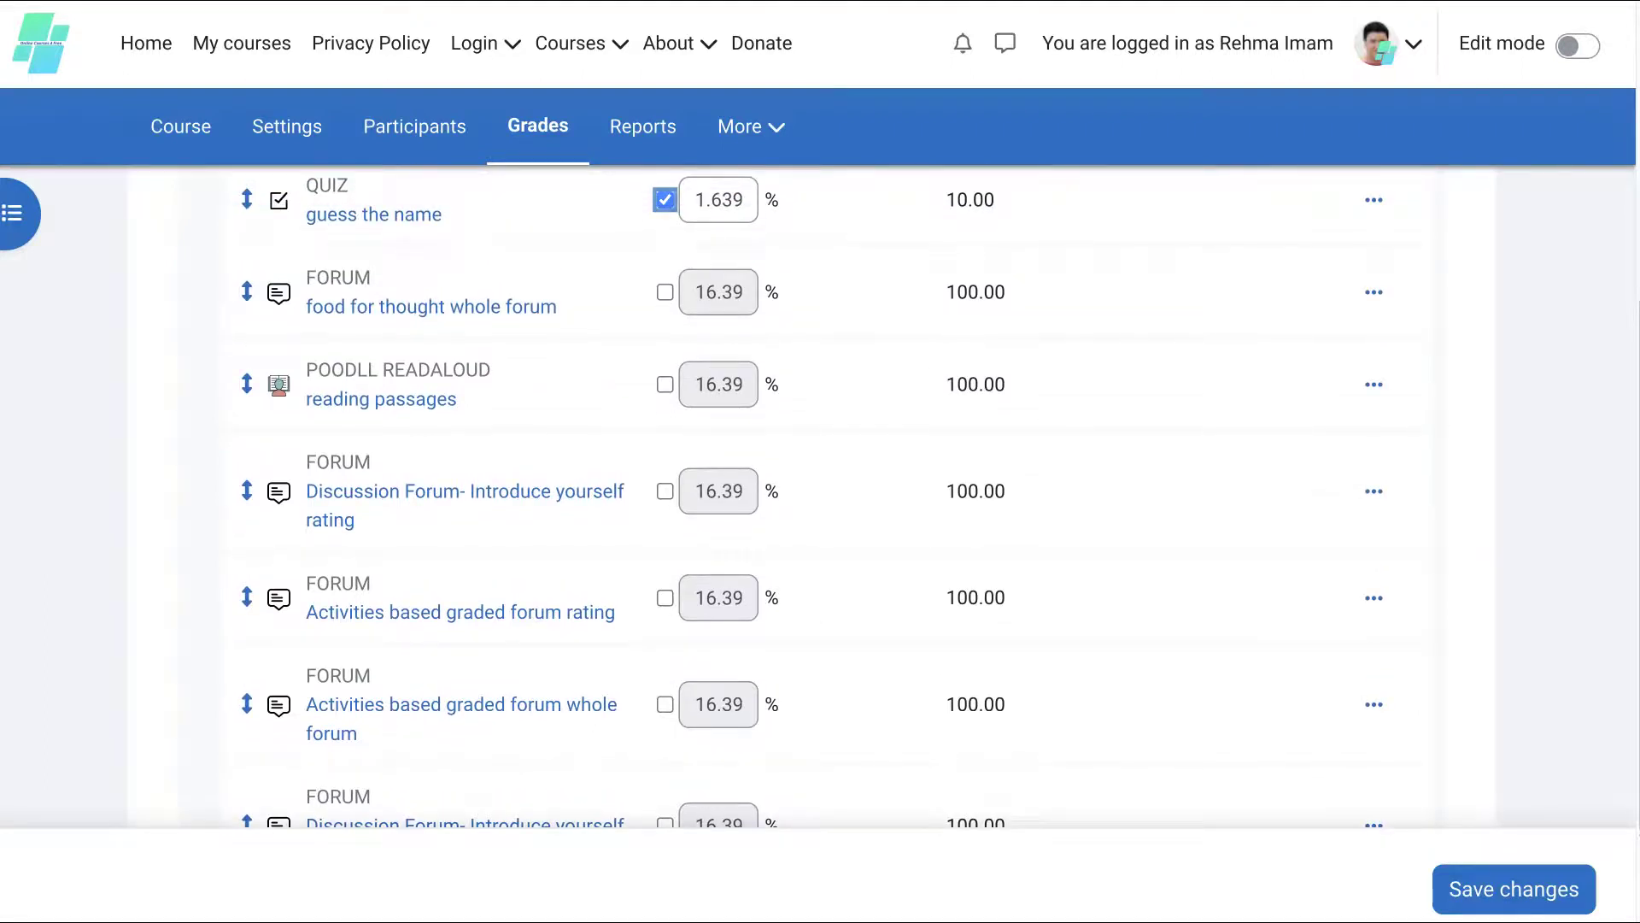
left_click(665, 200)
scroll(812, 504, "up", 3)
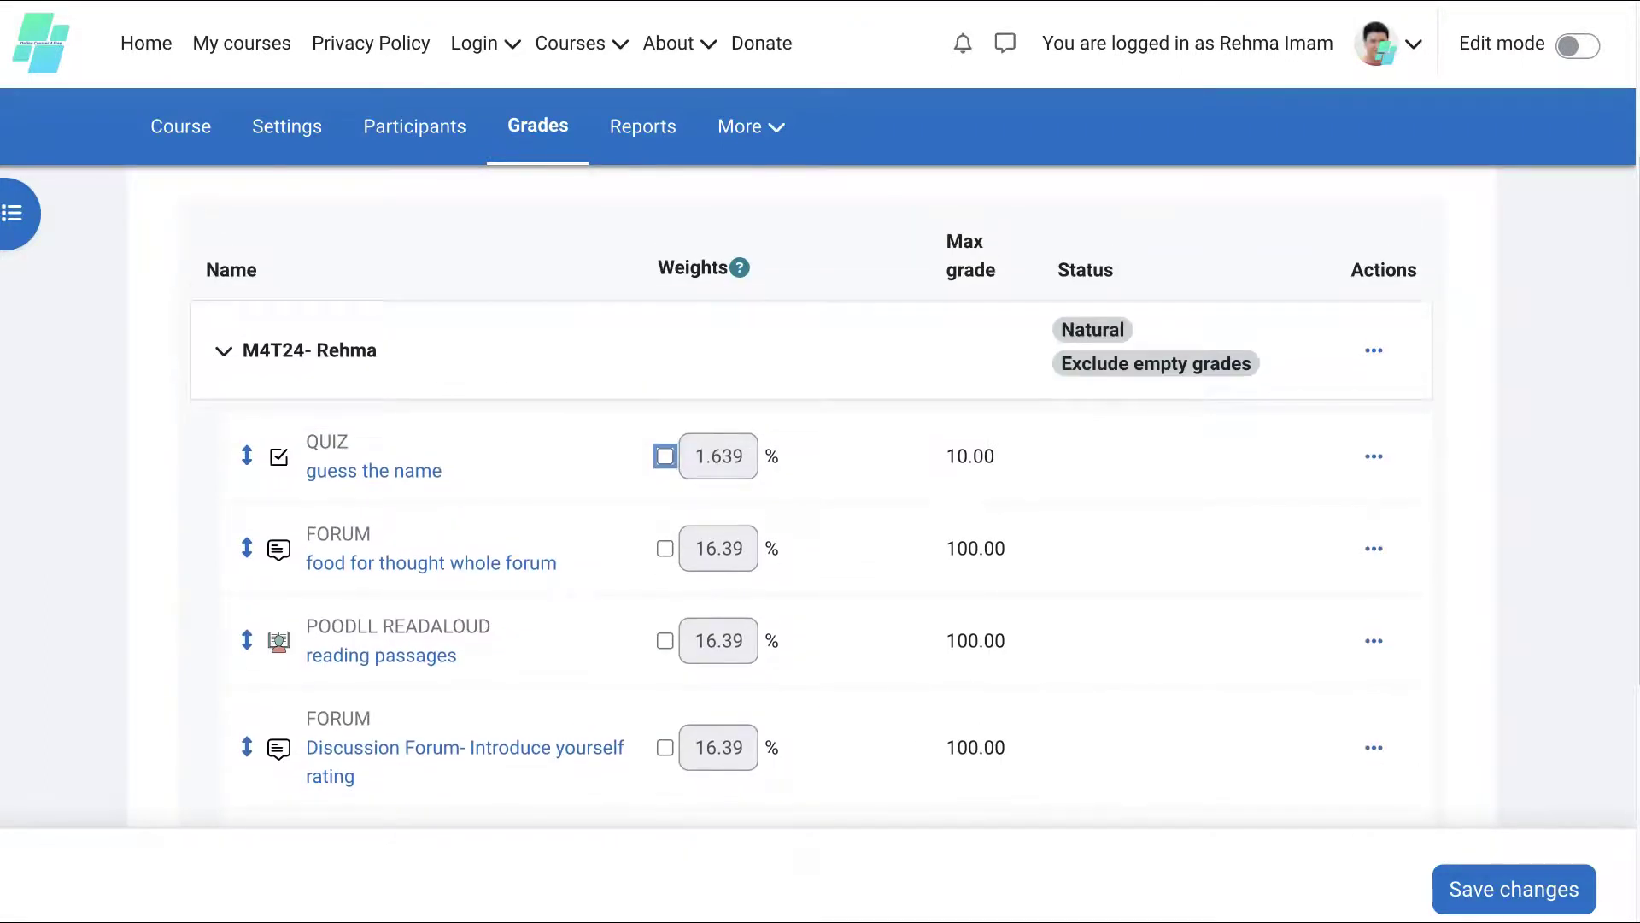
scroll(812, 501, "down", 3)
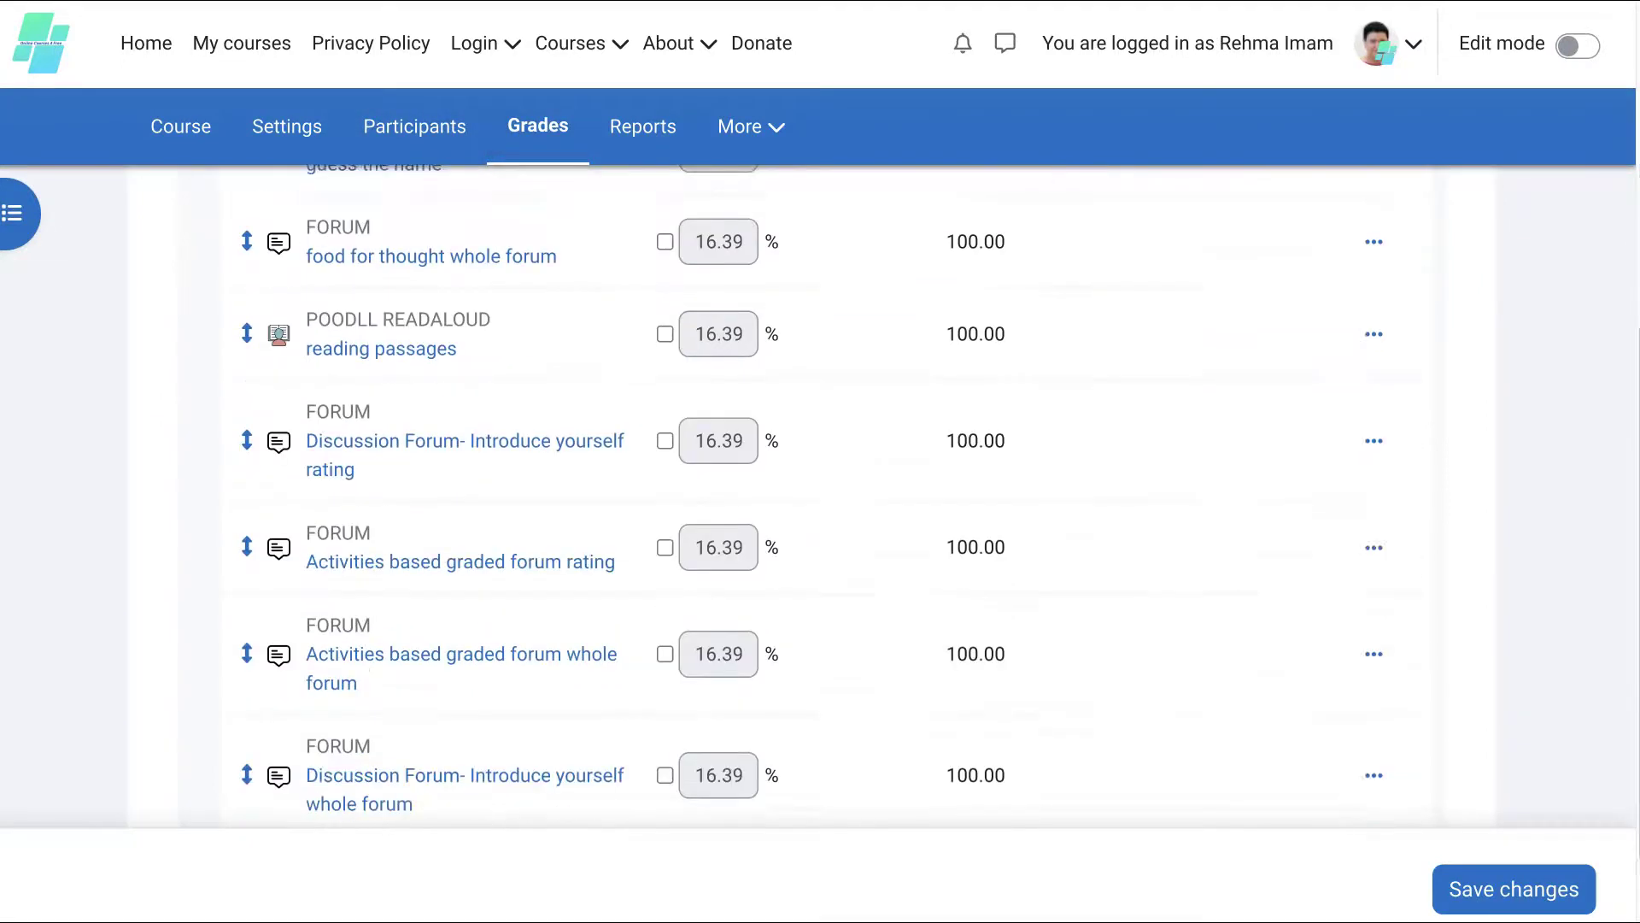
scroll(673, 449, "down", 2)
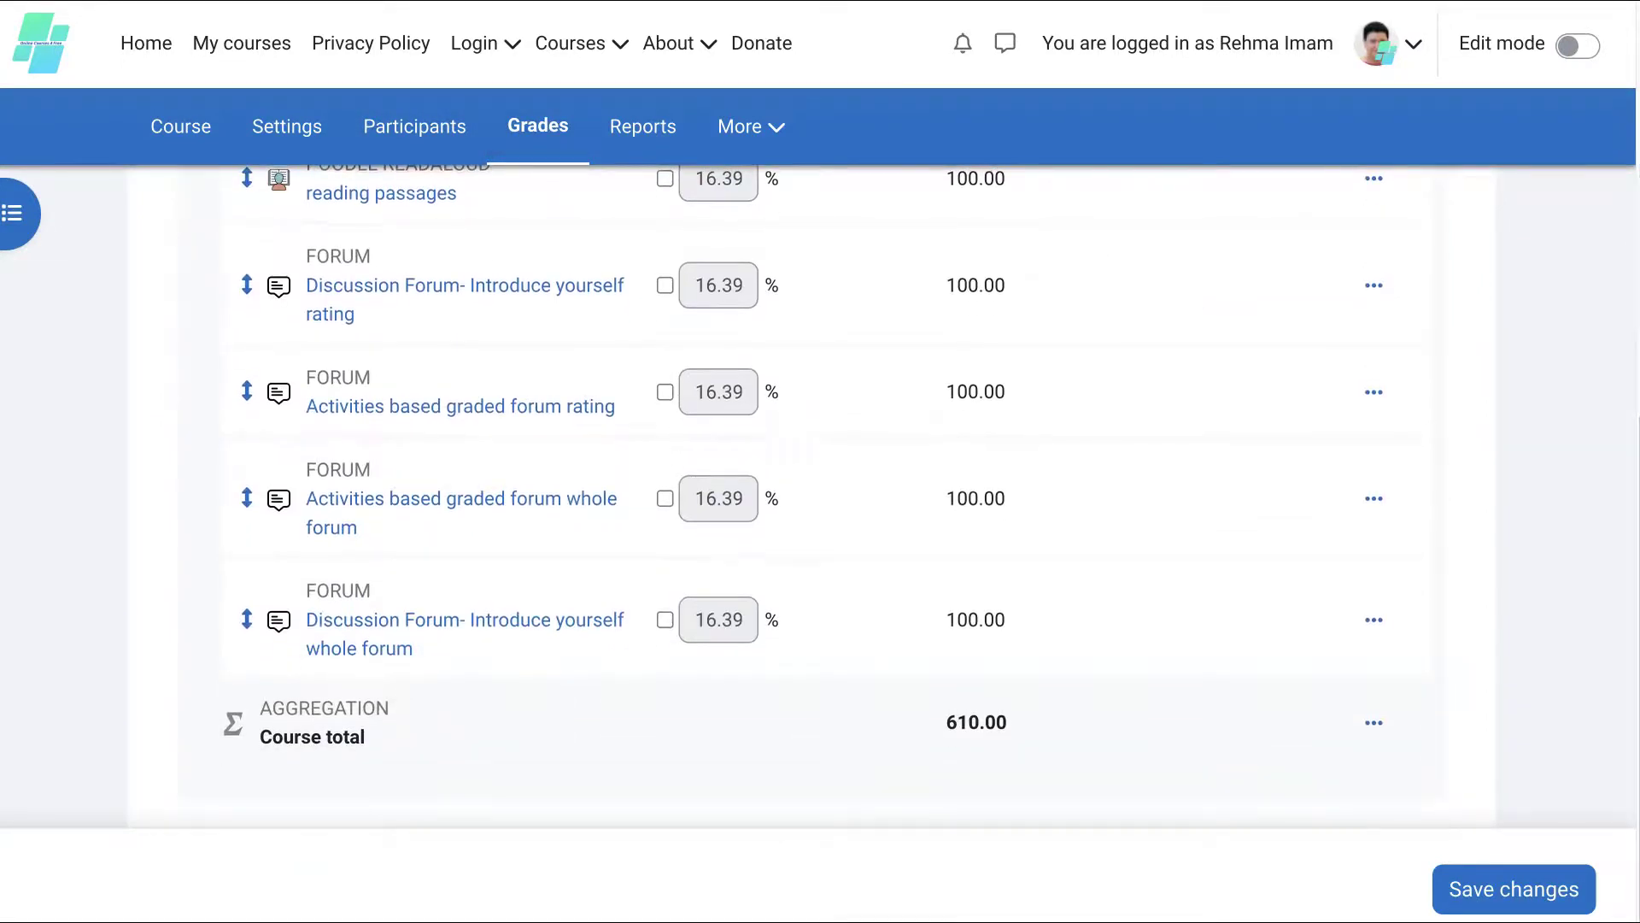
Open Edit calculation for the Course total, leaving without saving, and review the ID number fields
left_click(1374, 722)
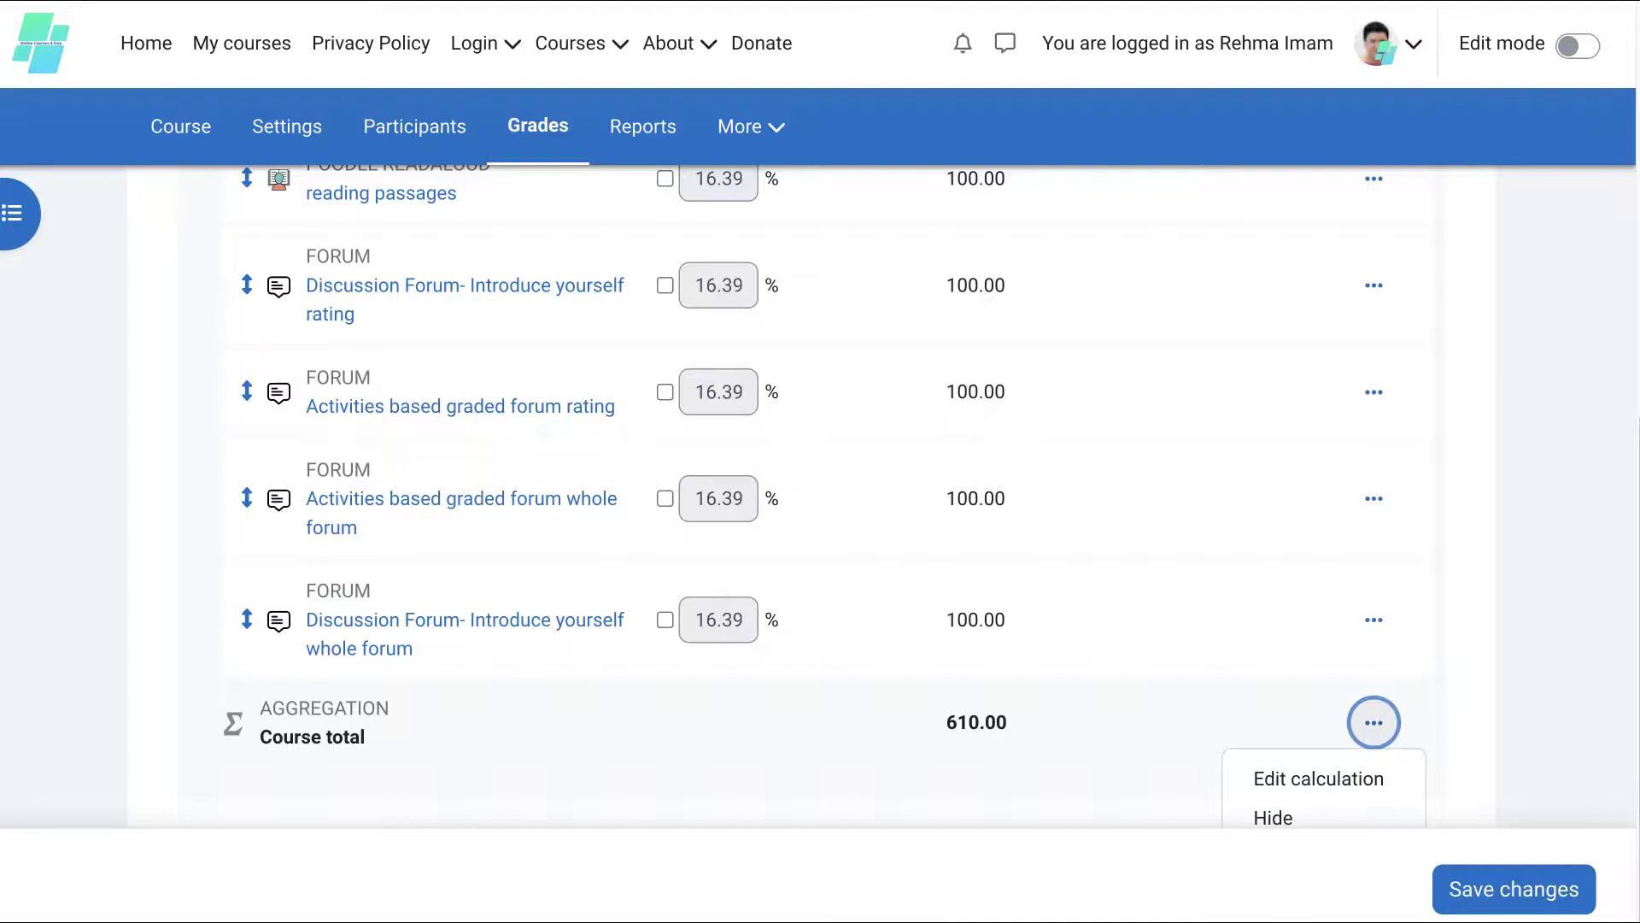
key("Return")
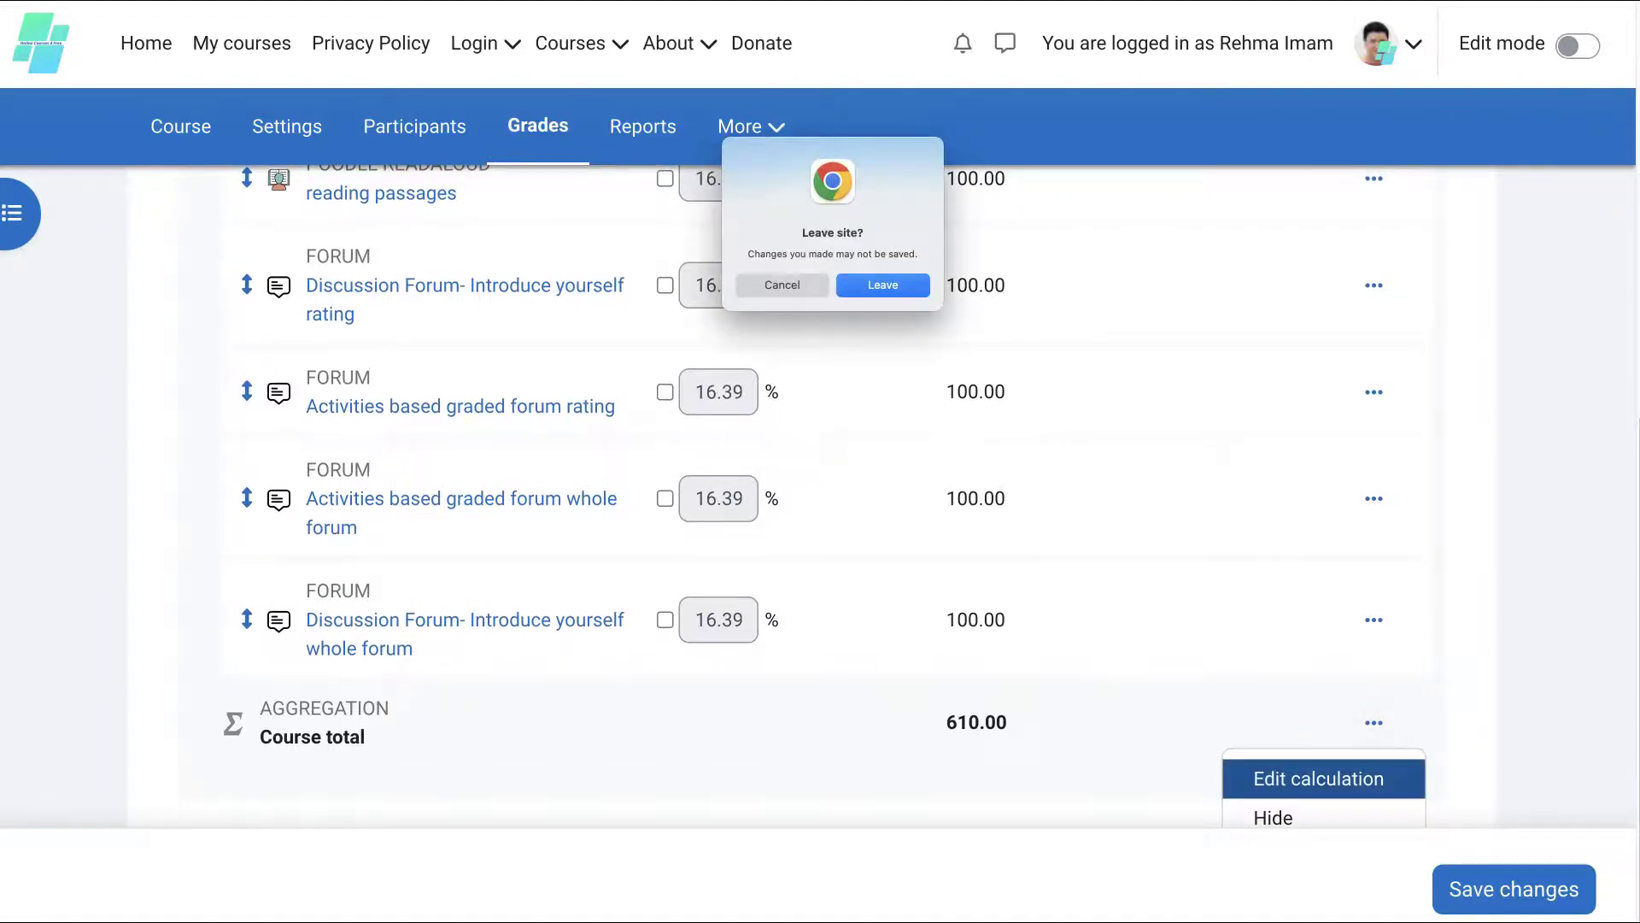
key("Return")
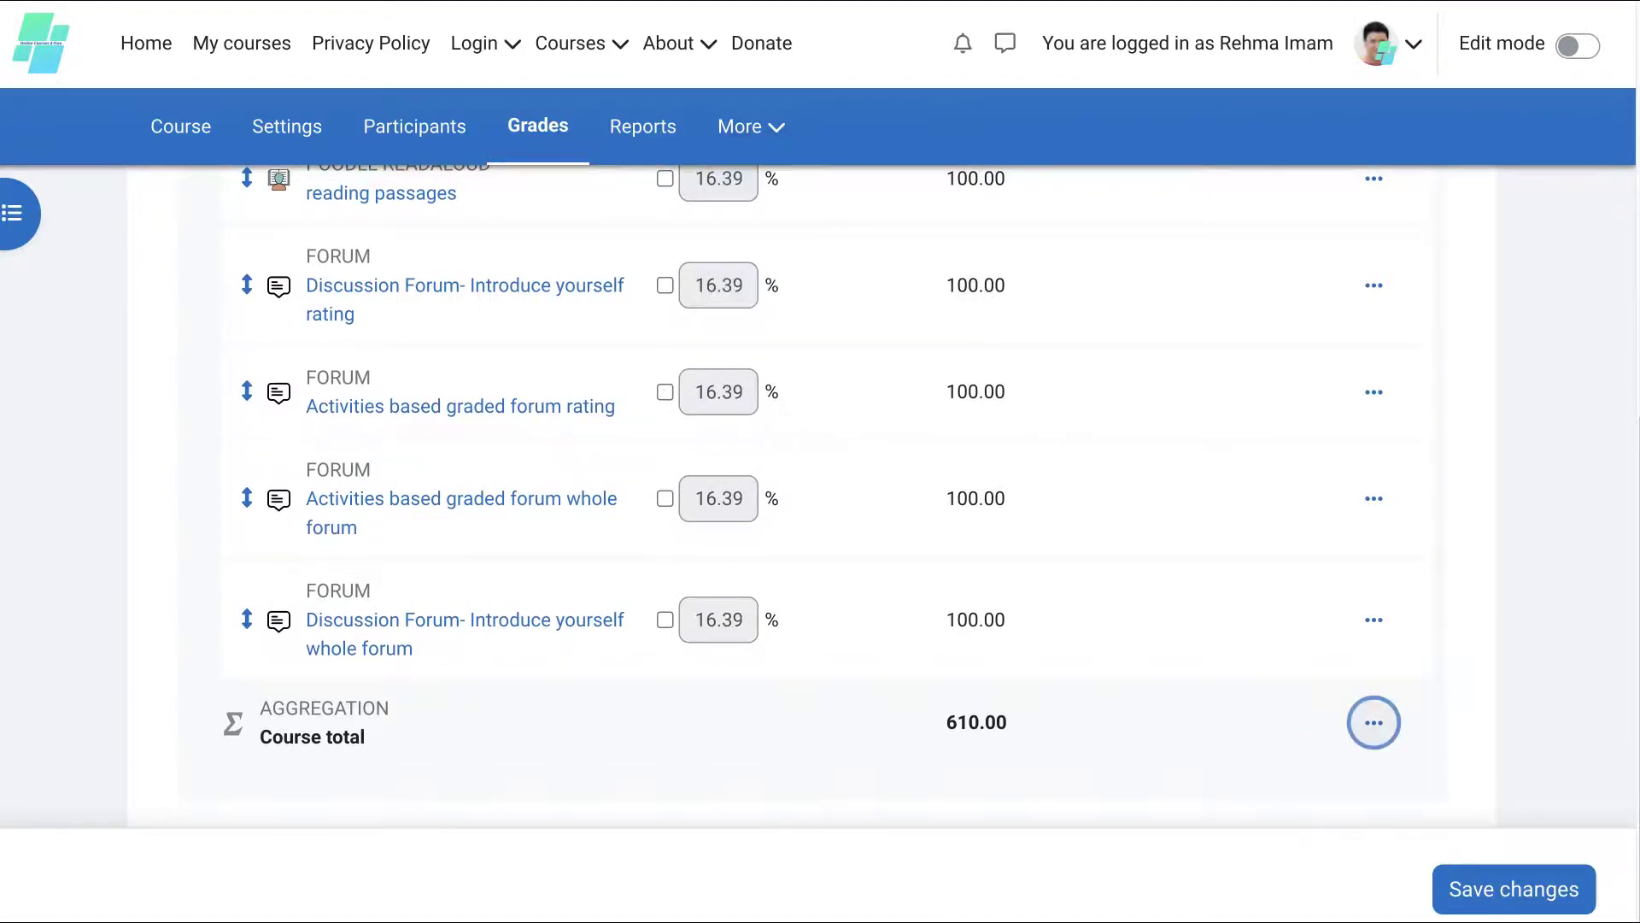
scroll(680, 465, "down", 4)
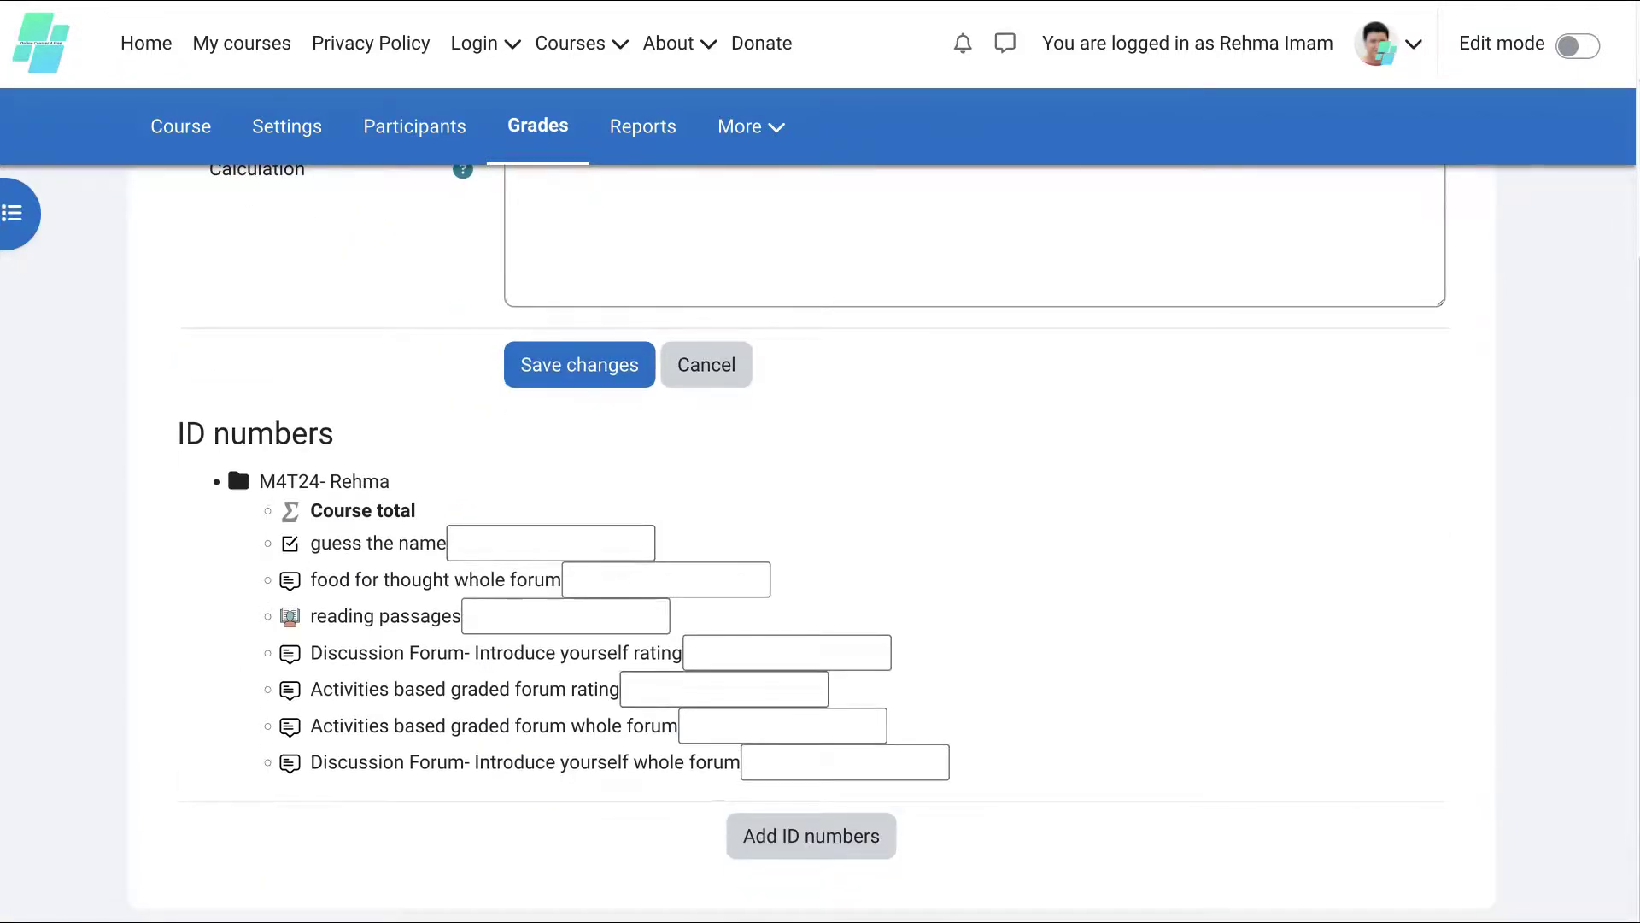
scroll(586, 526, "up", 1)
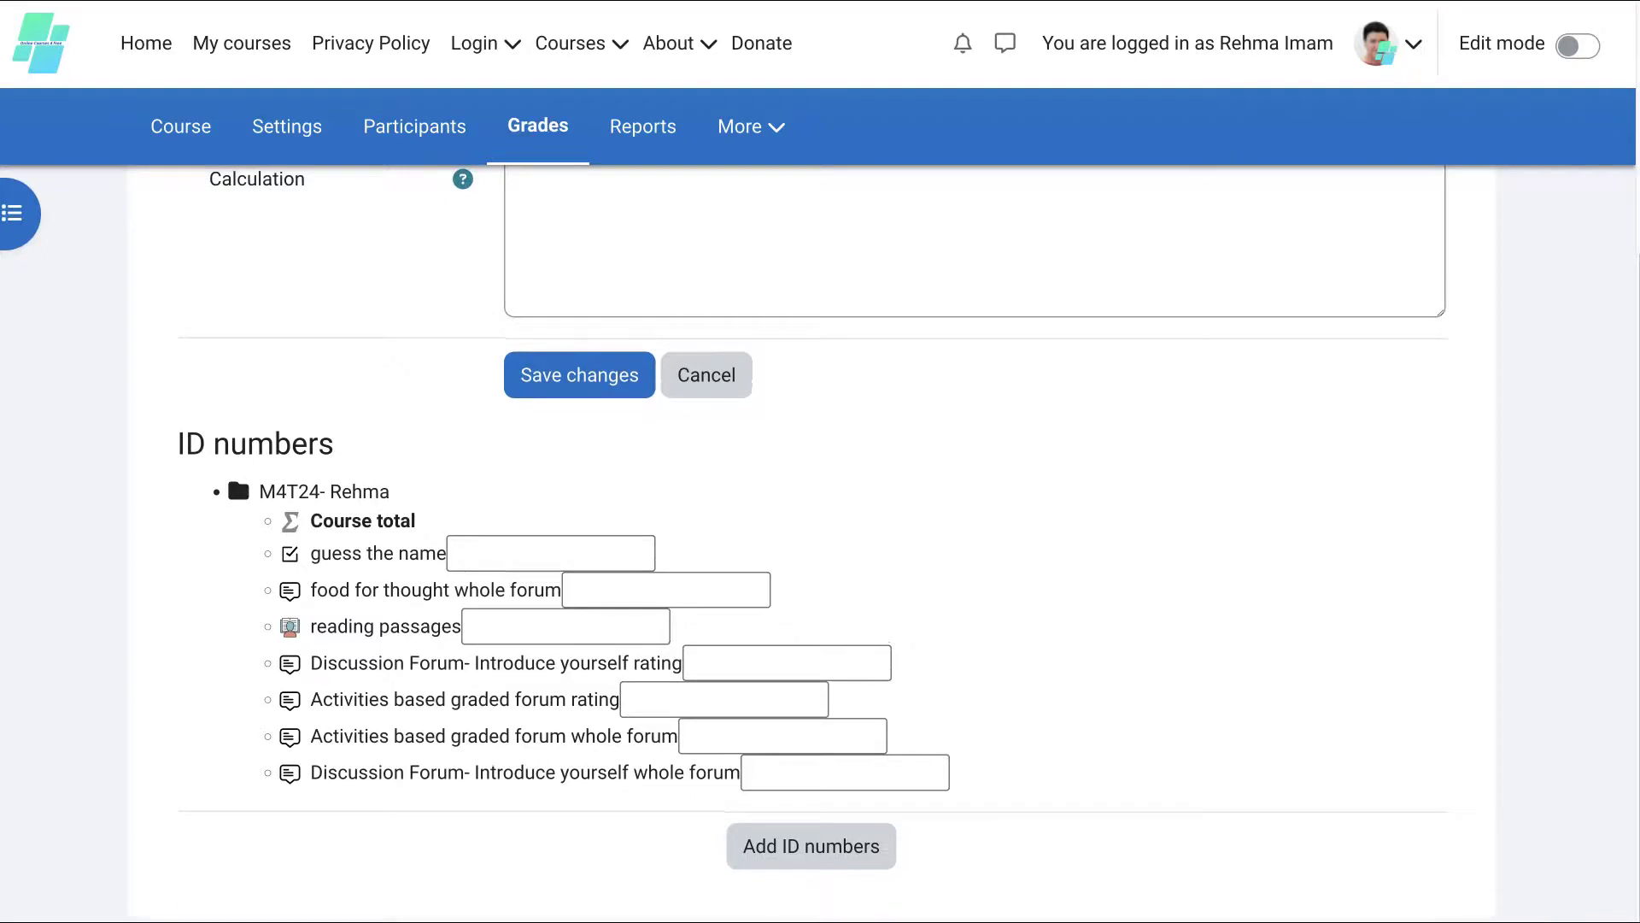
scroll(330, 500, "up", 4)
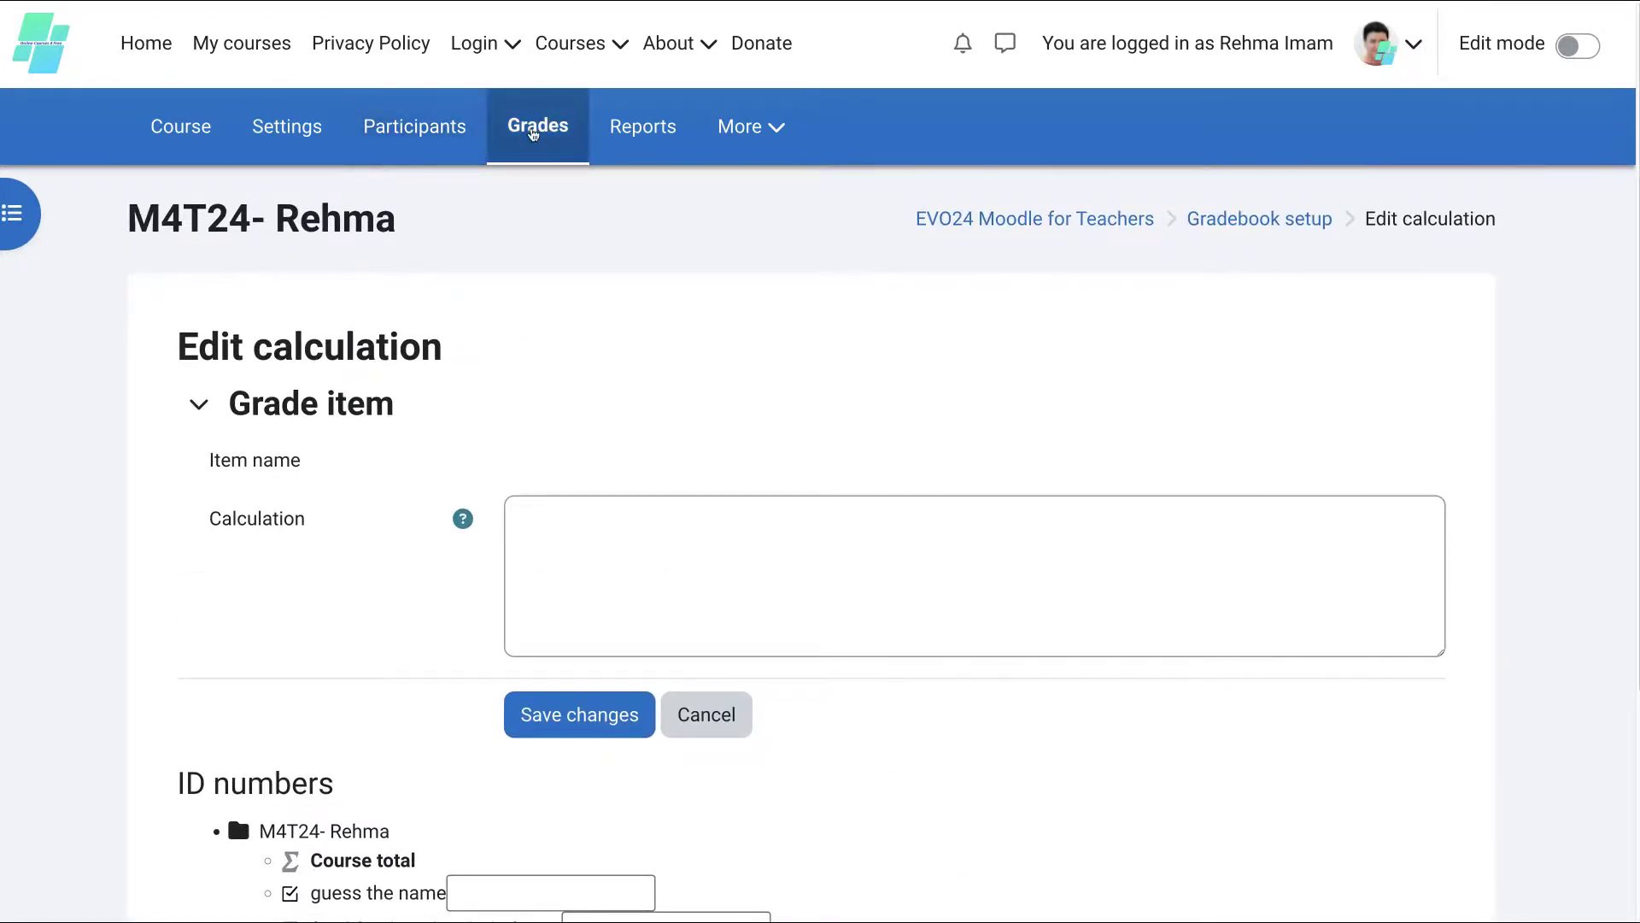
Return to Grades and open the Course grade settings page from the gradebook page list
left_click(532, 133)
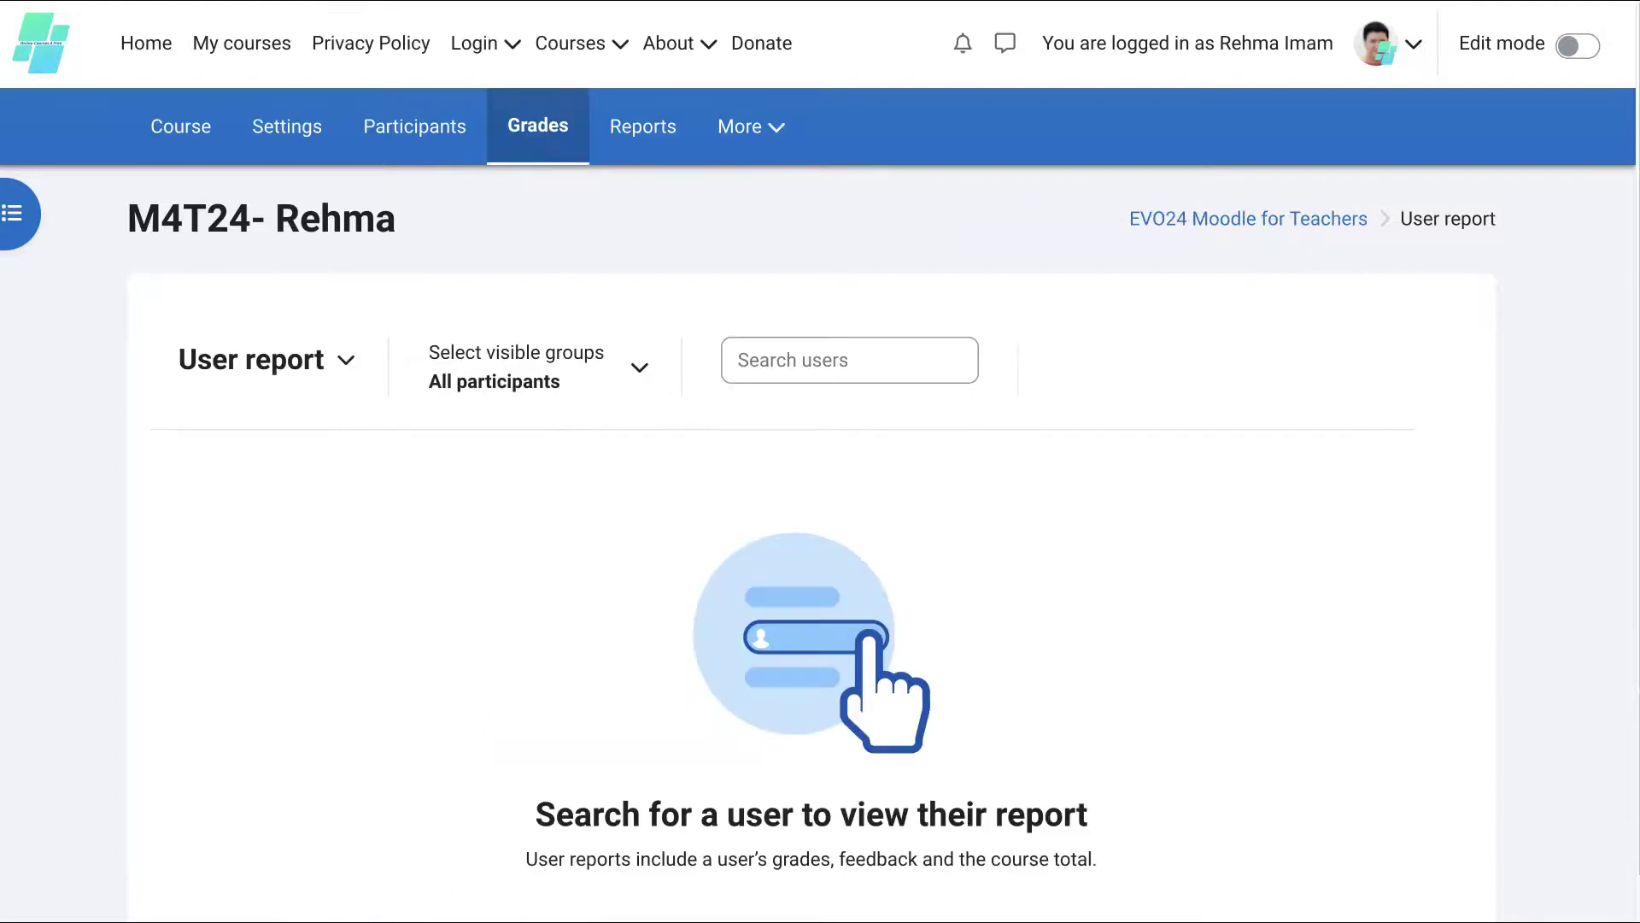
left_click(260, 359)
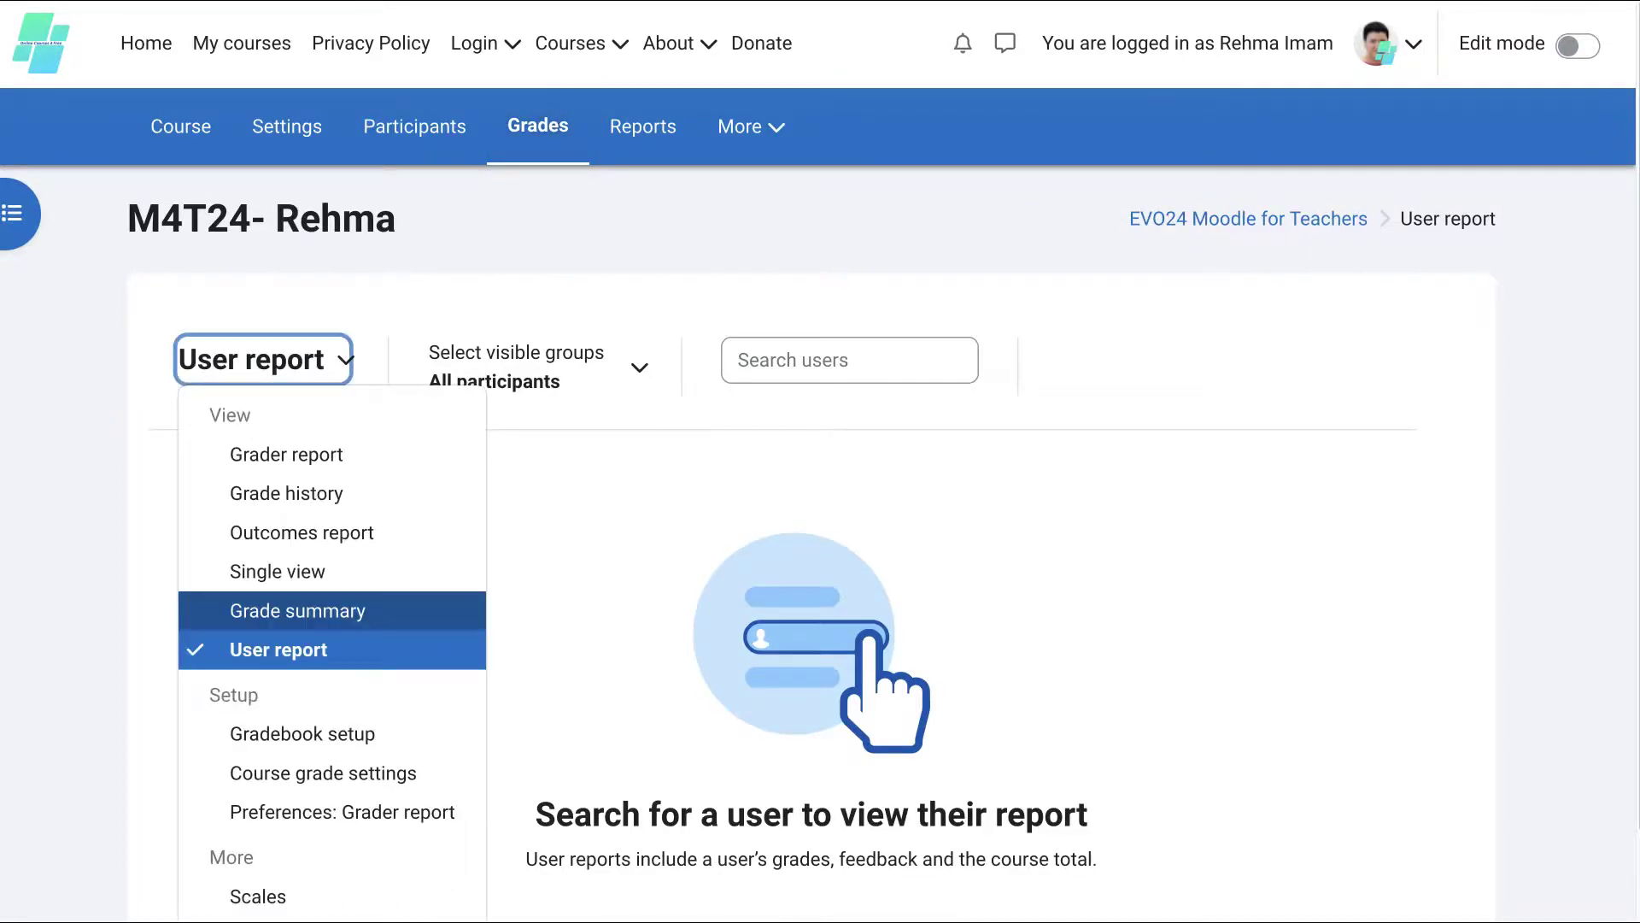
scroll(334, 602, "down", 2)
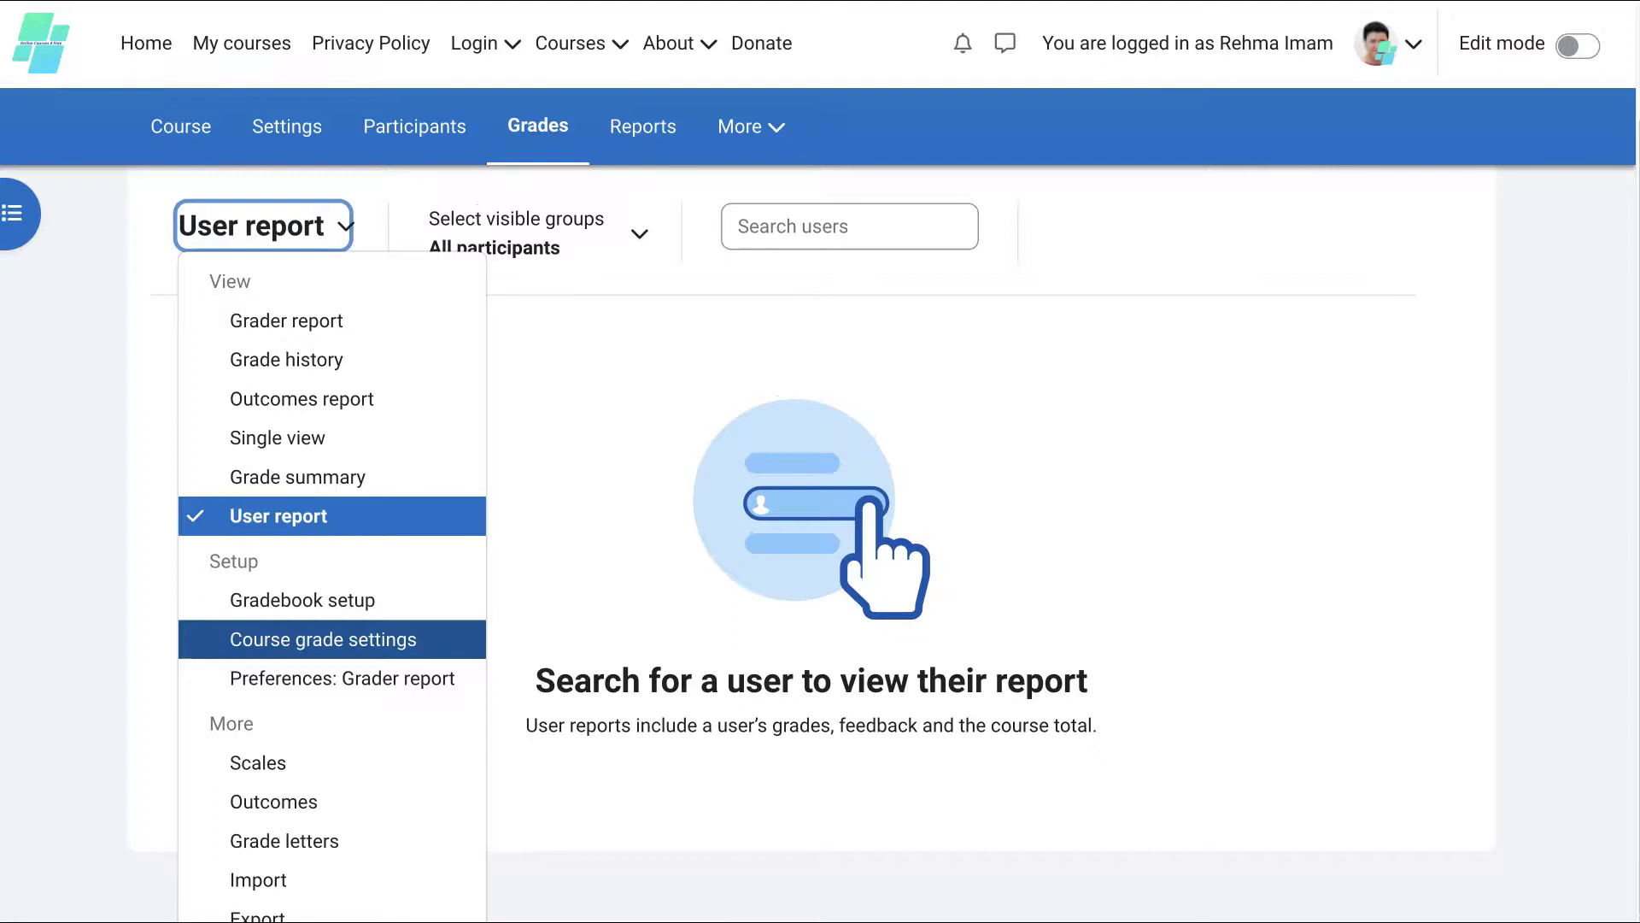
left_click(373, 649)
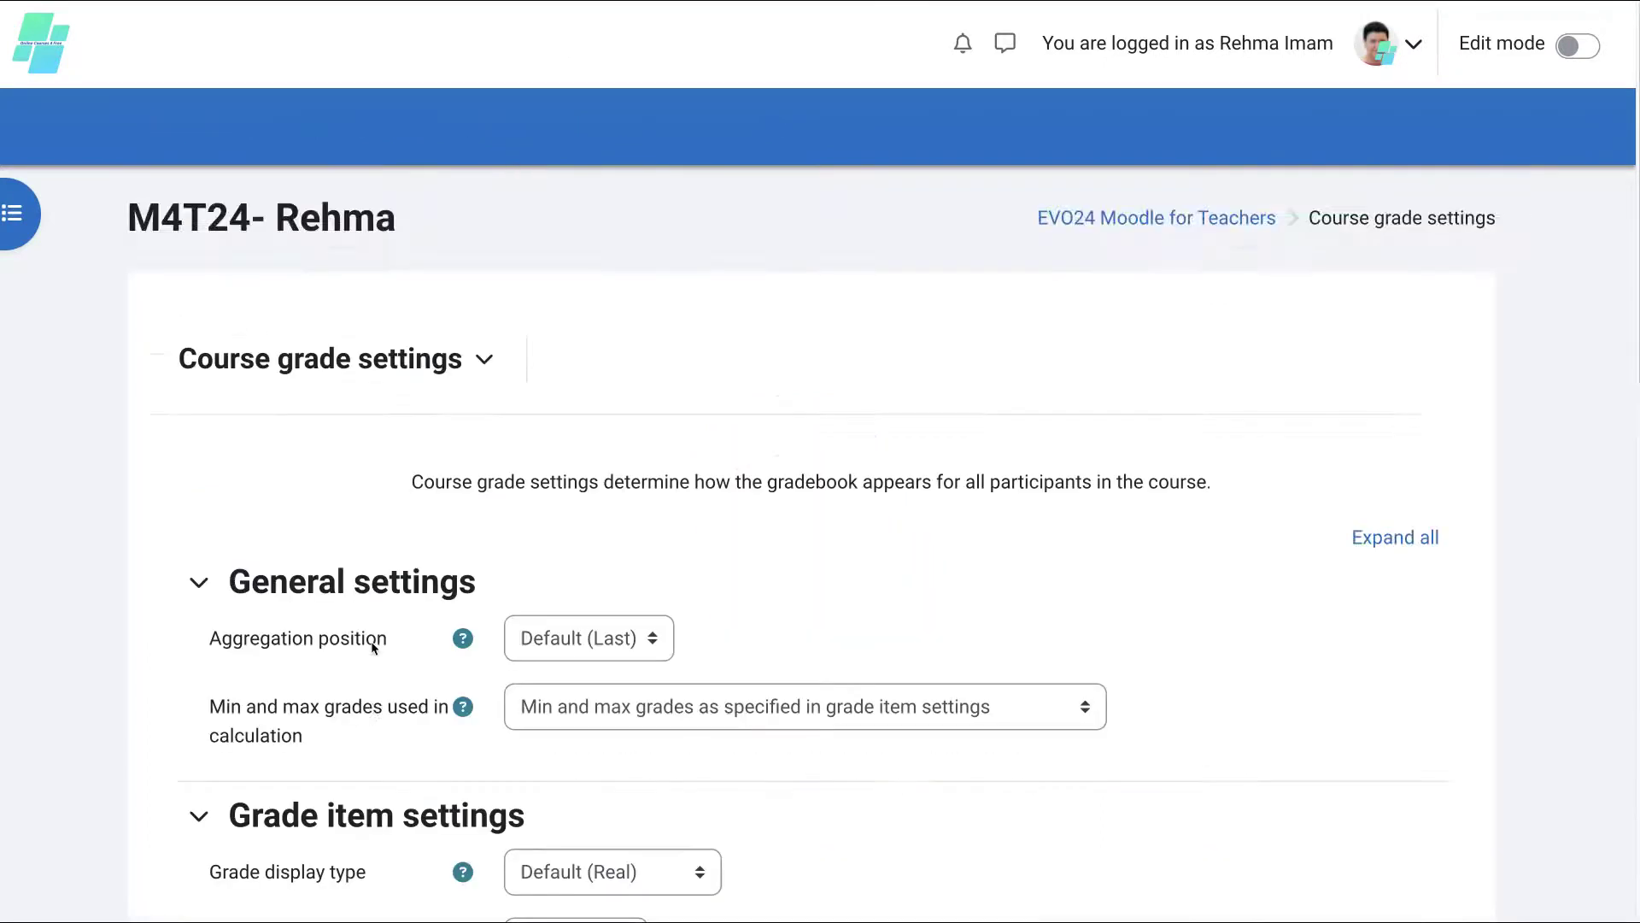
scroll(388, 616, "down", 6)
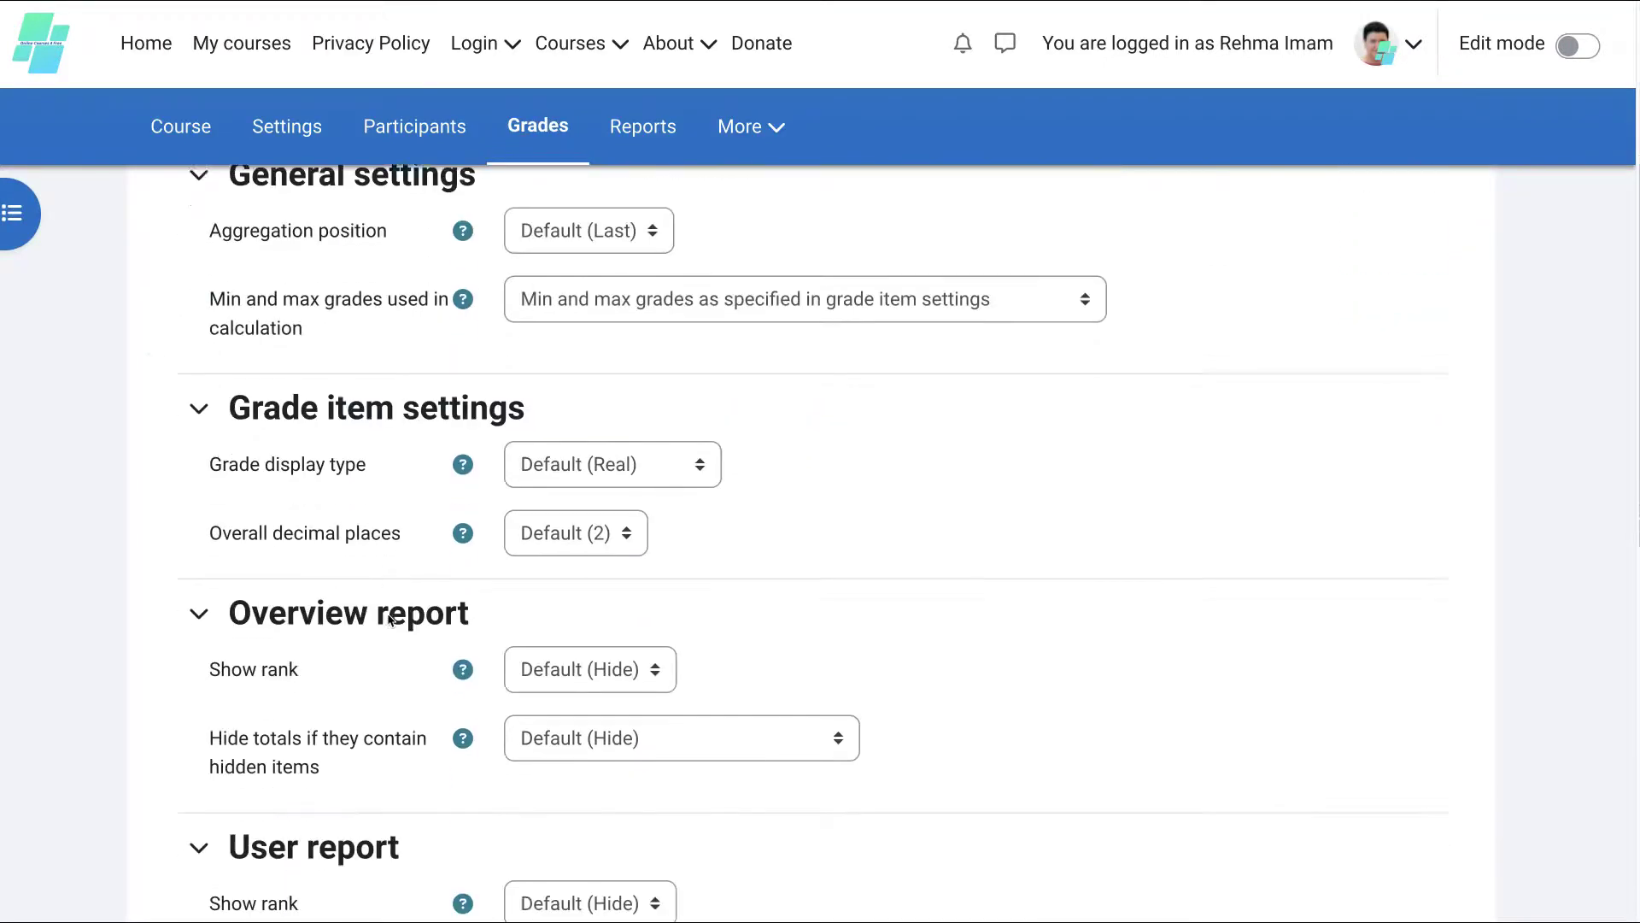
scroll(387, 613, "up", 7)
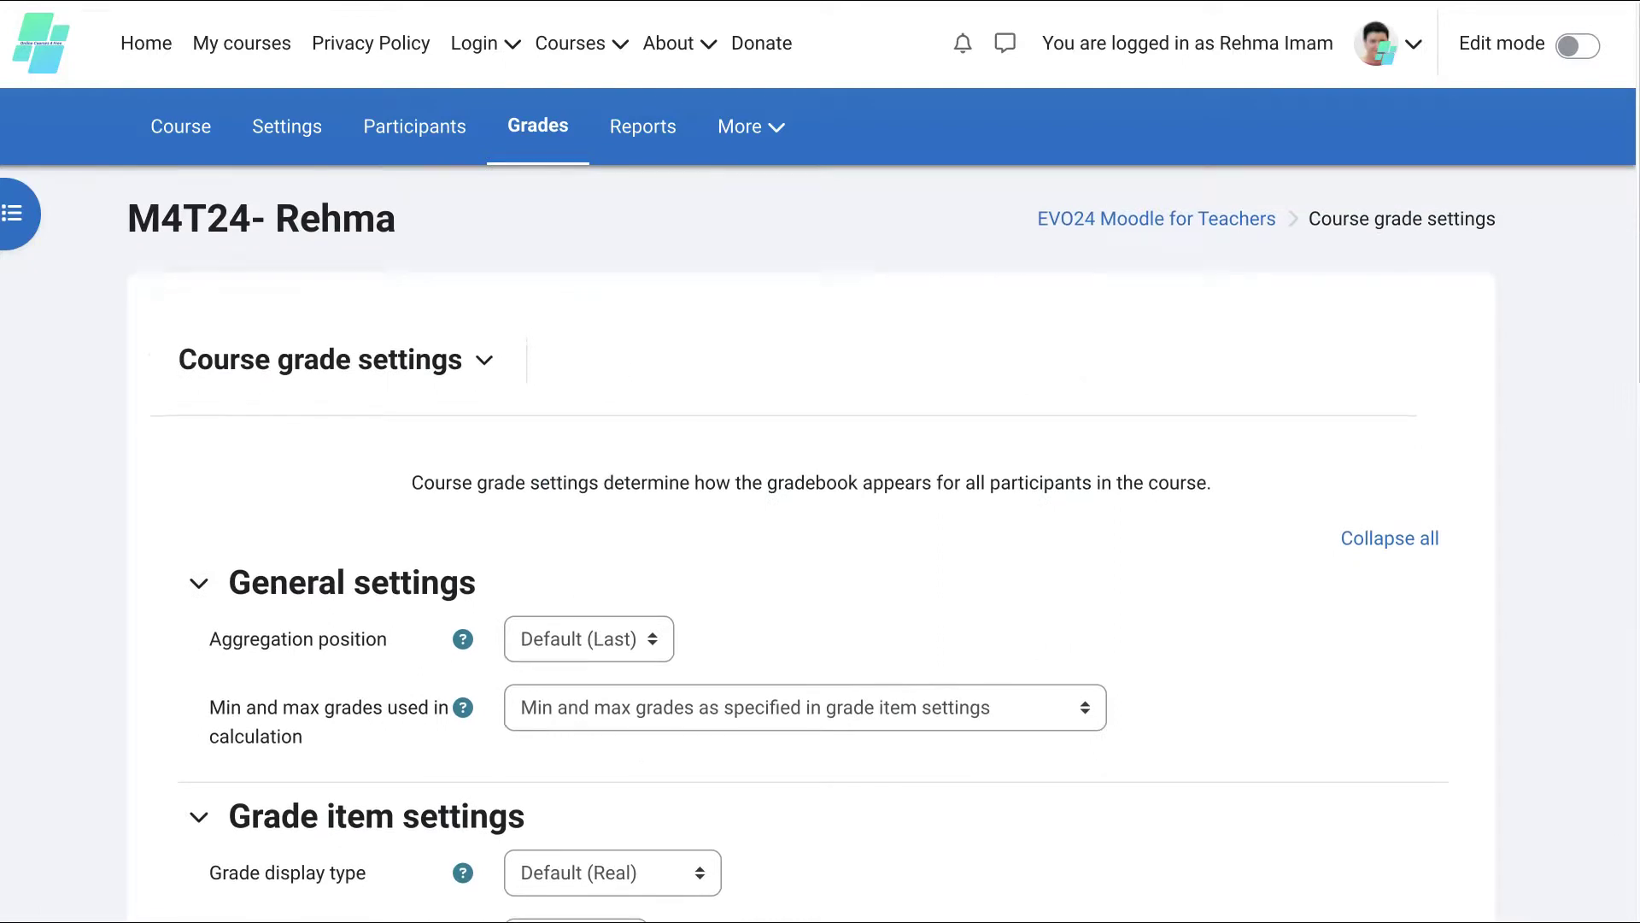
Browse the gradebook navigation list's View, Setup and More entries
left_click(336, 360)
scroll(299, 602, "down", 3)
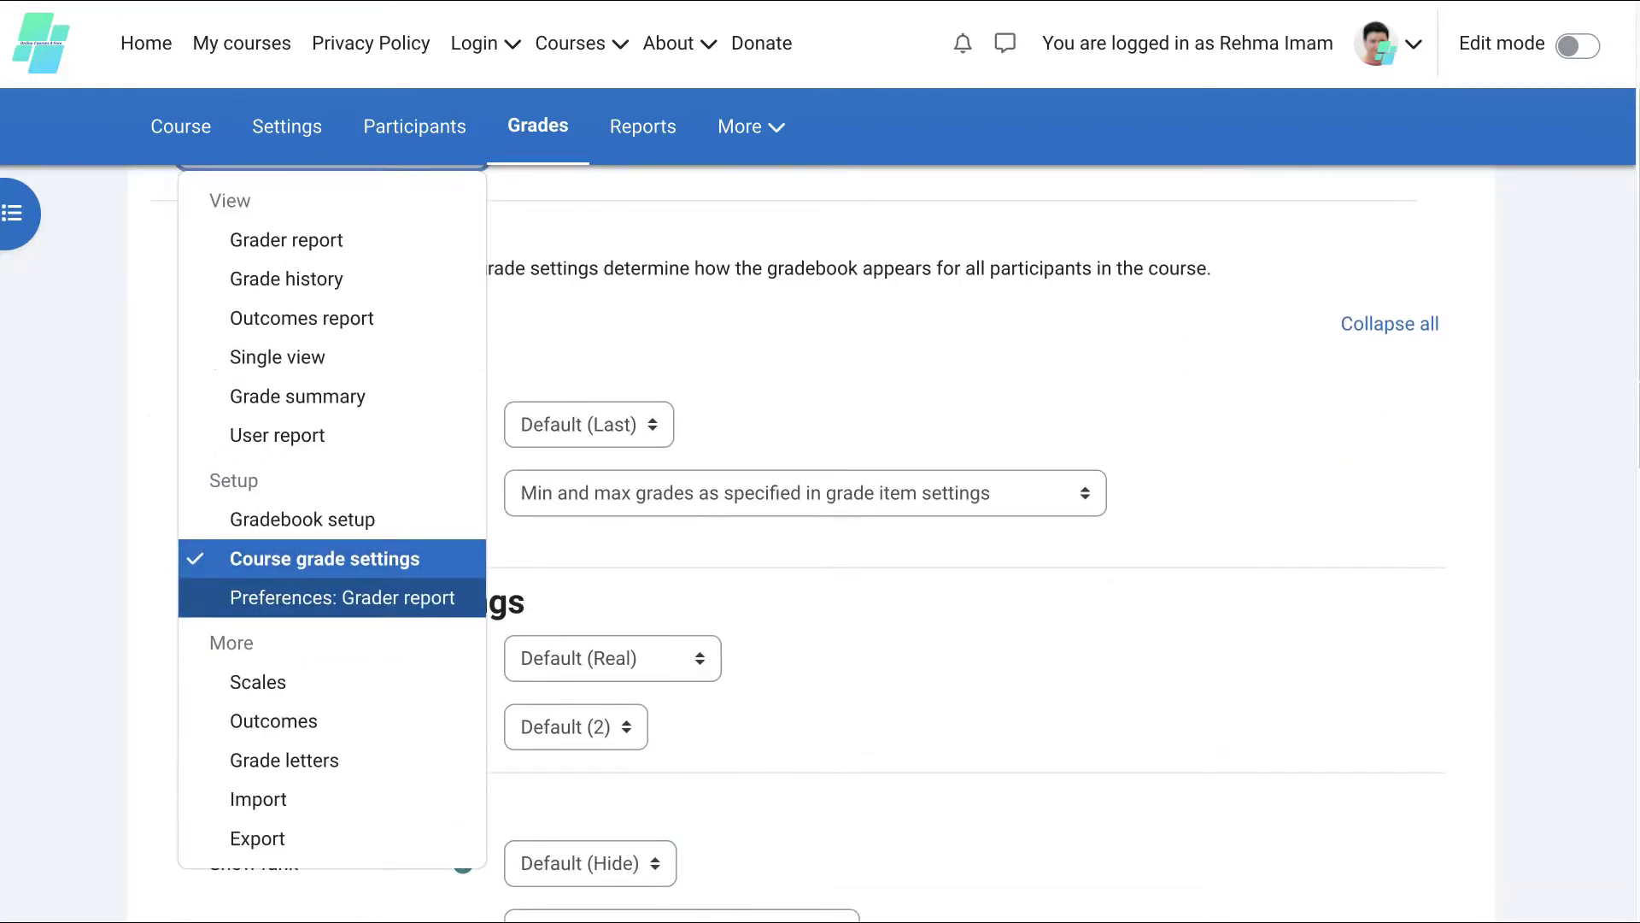
scroll(333, 682, "down", 1)
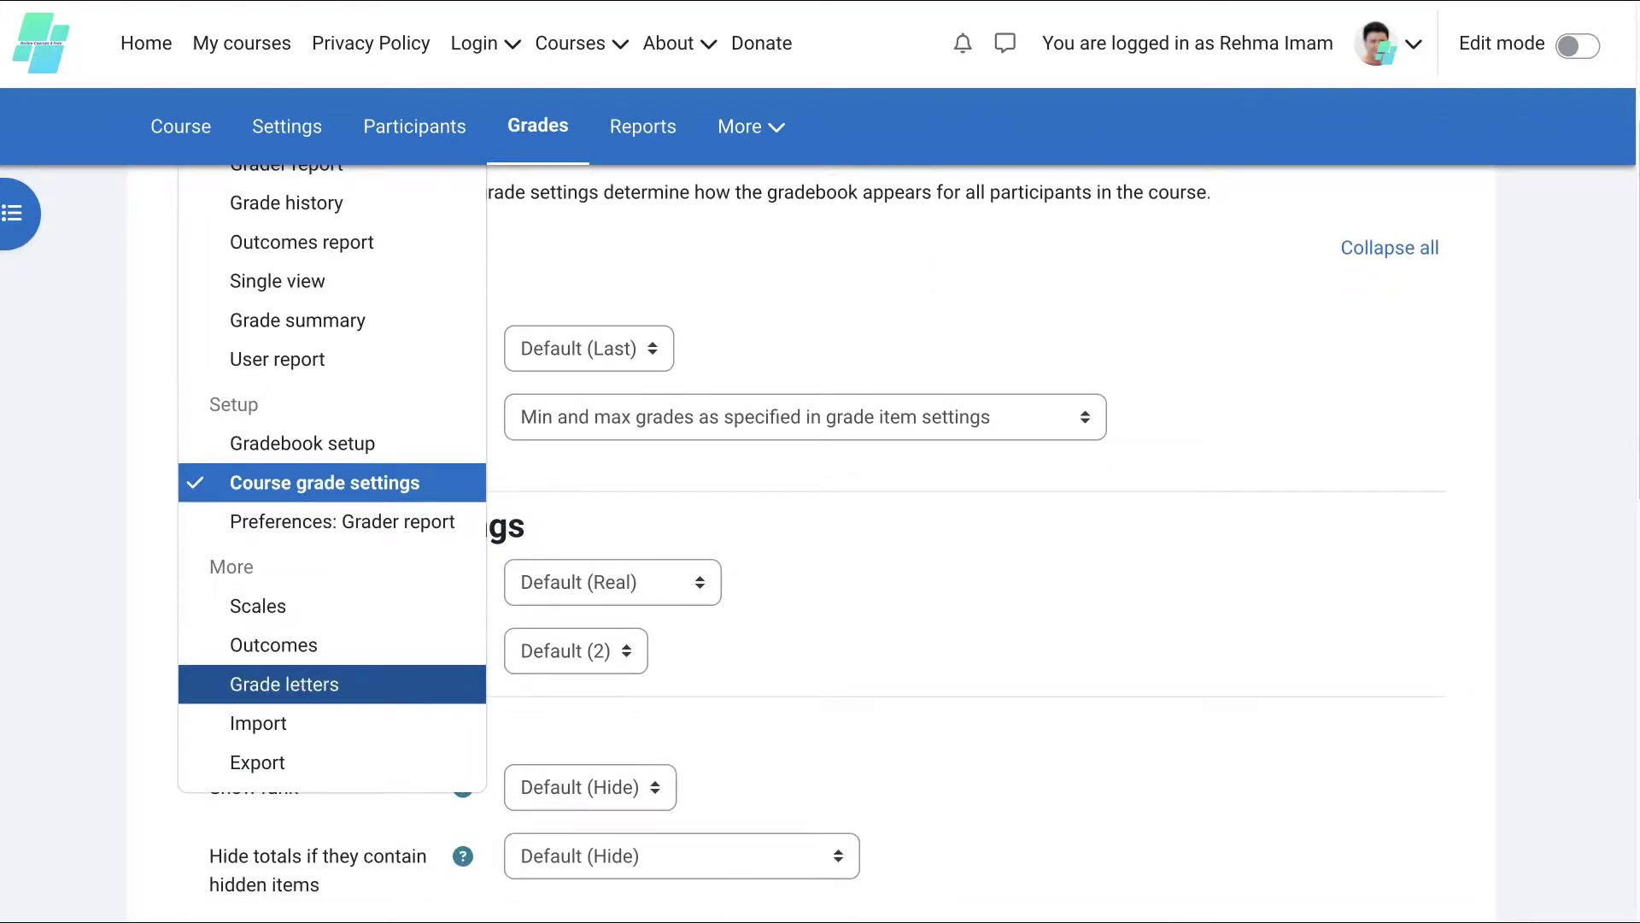
scroll(333, 683, "down", 5)
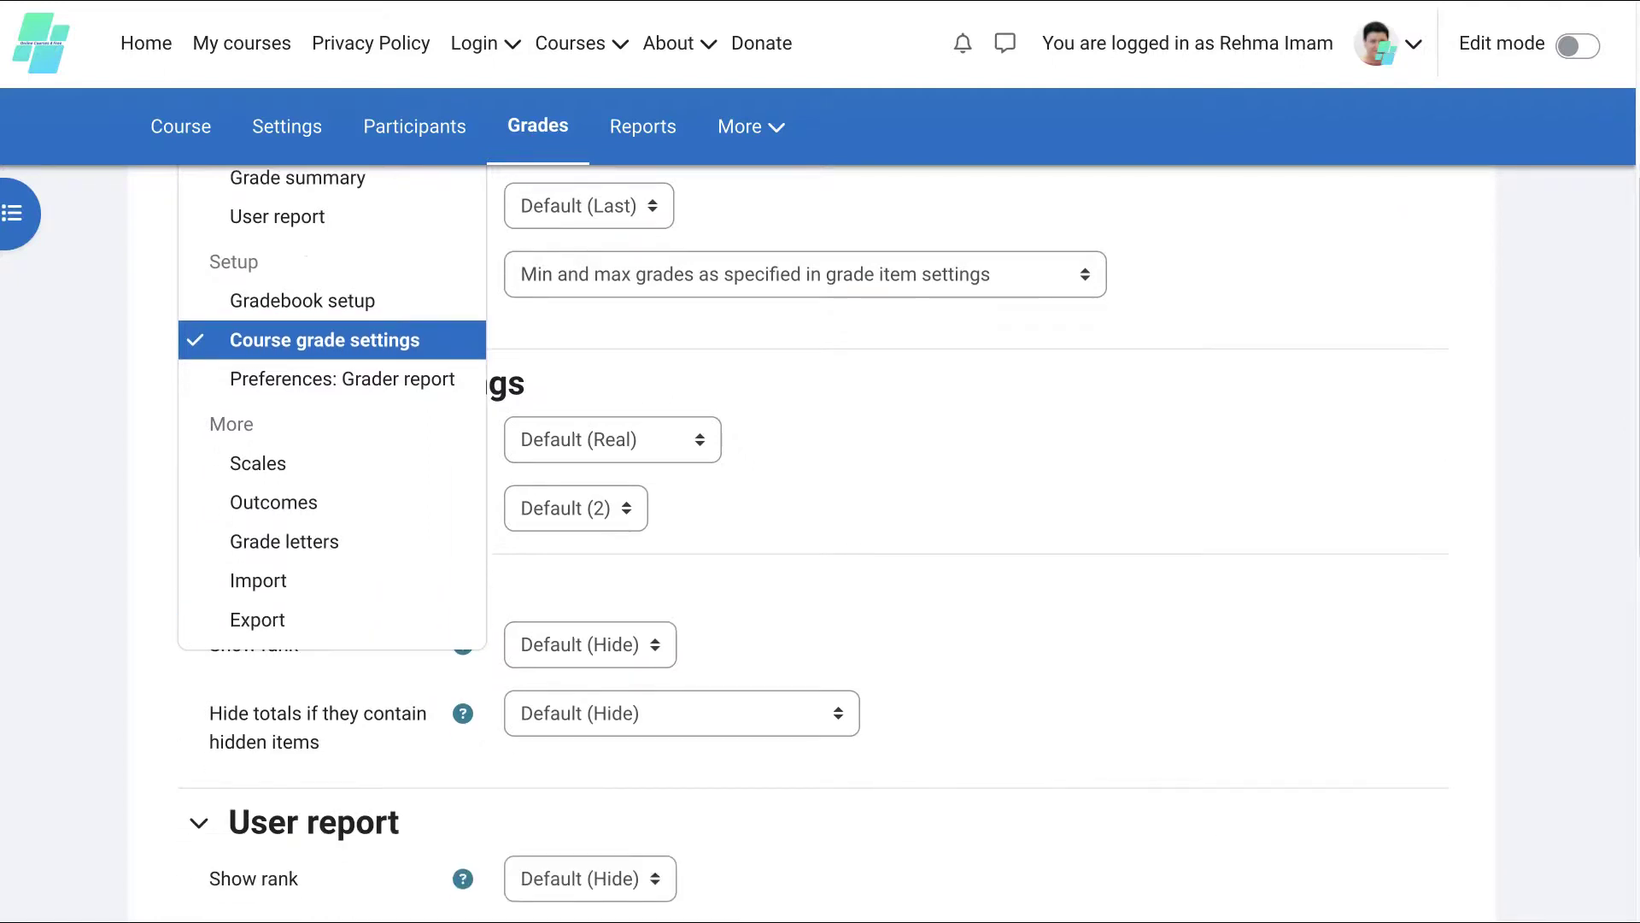
scroll(333, 684, "down", 3)
scroll(333, 683, "up", 11)
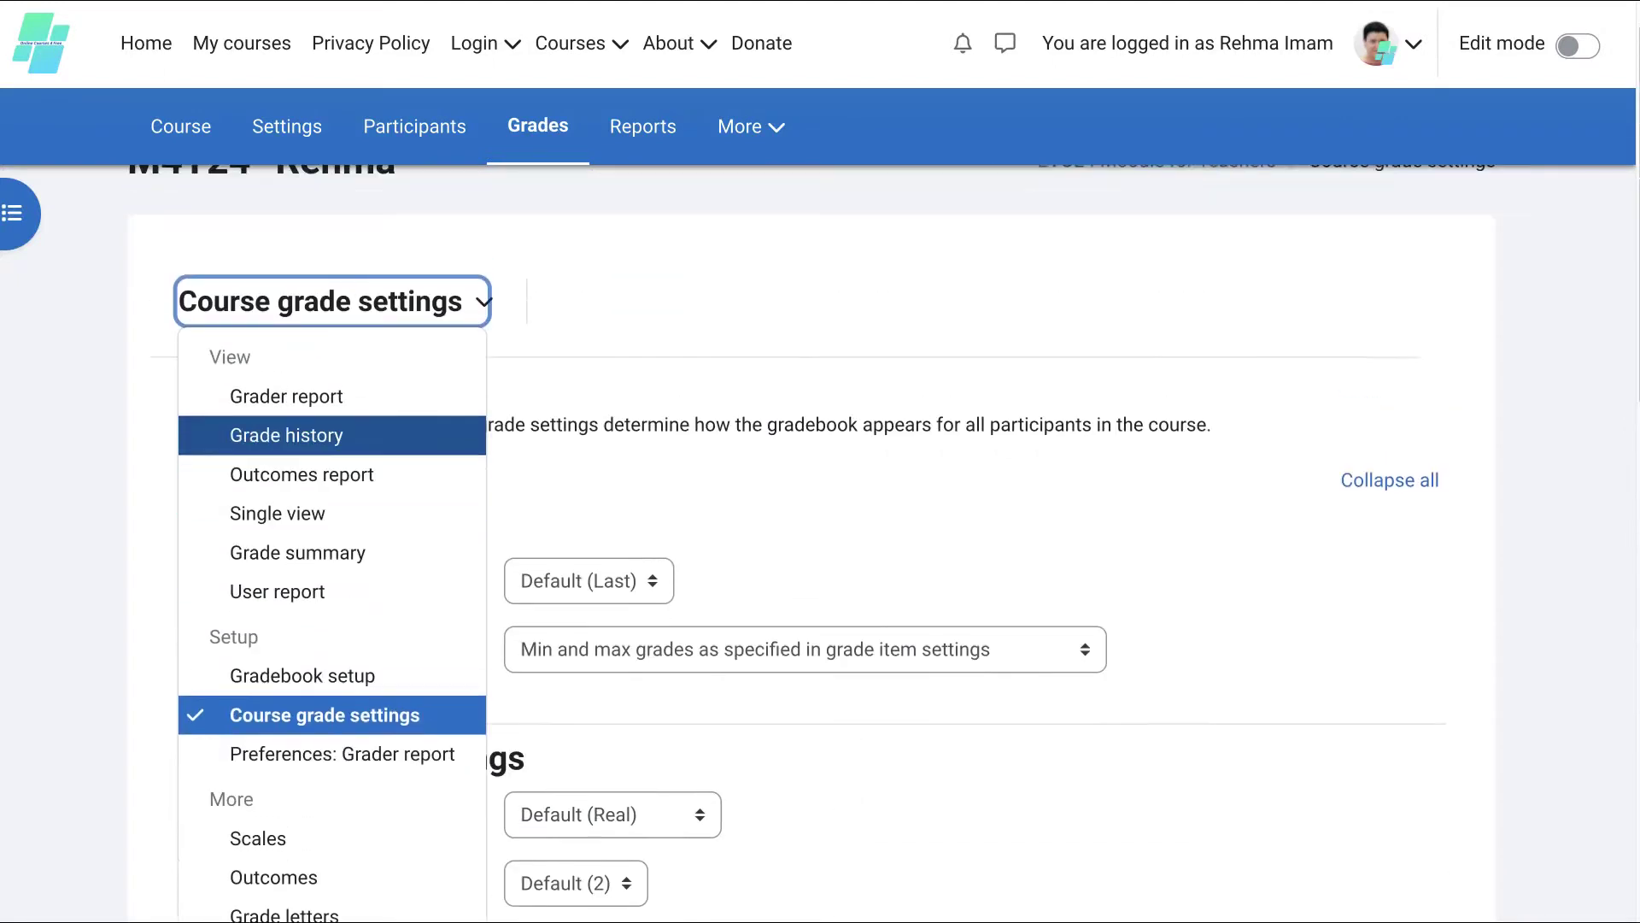
scroll(333, 684, "up", 1)
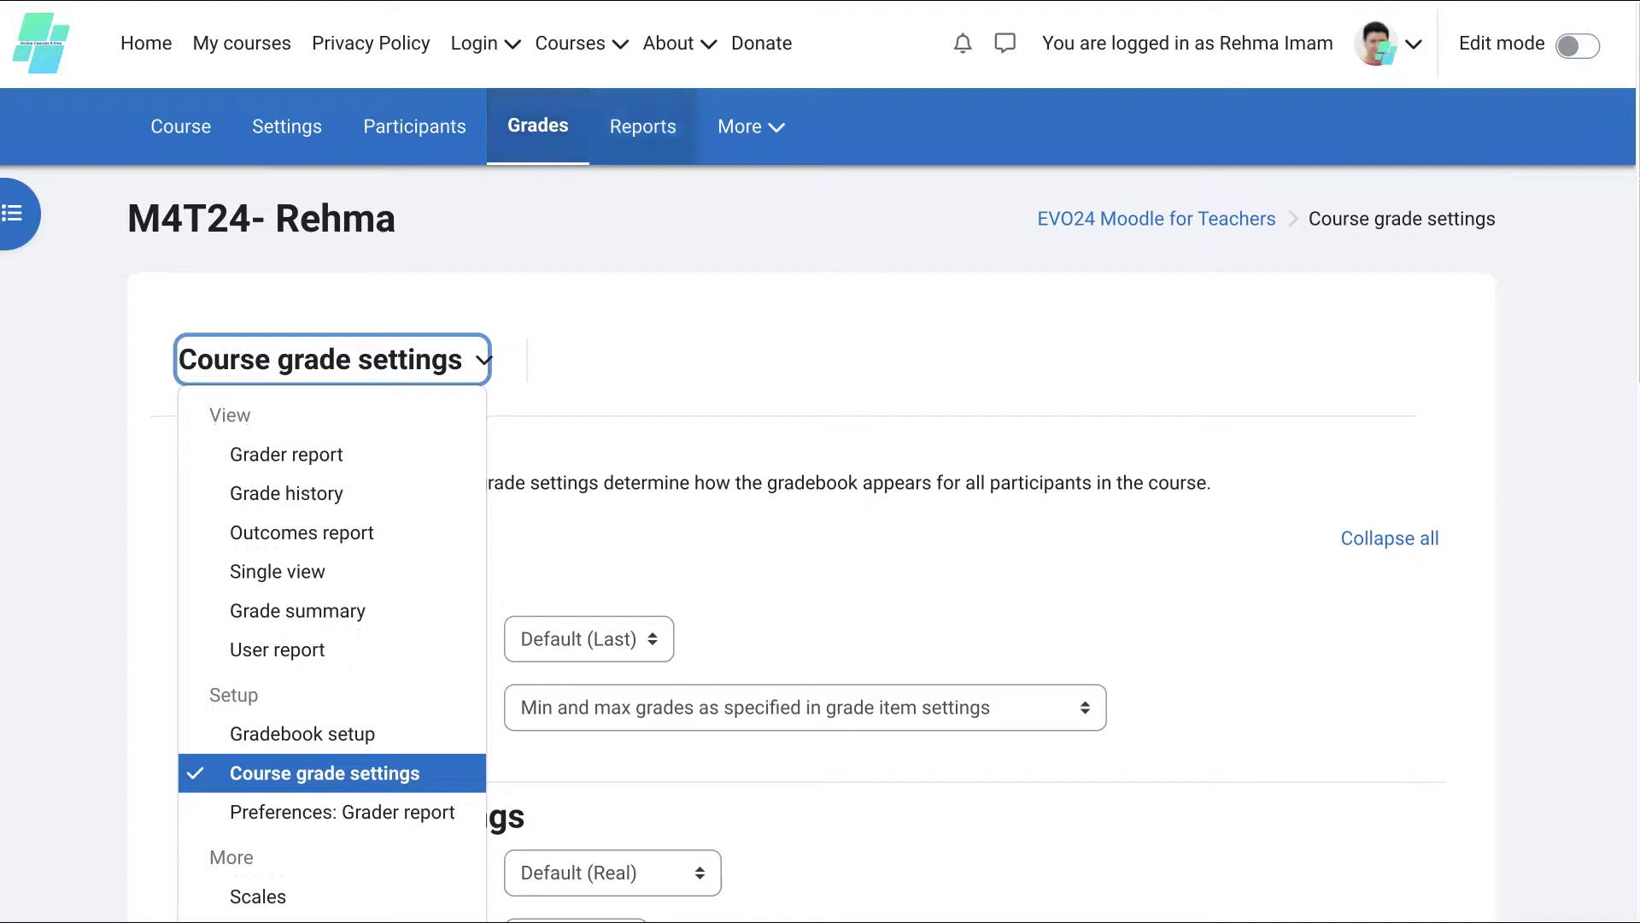